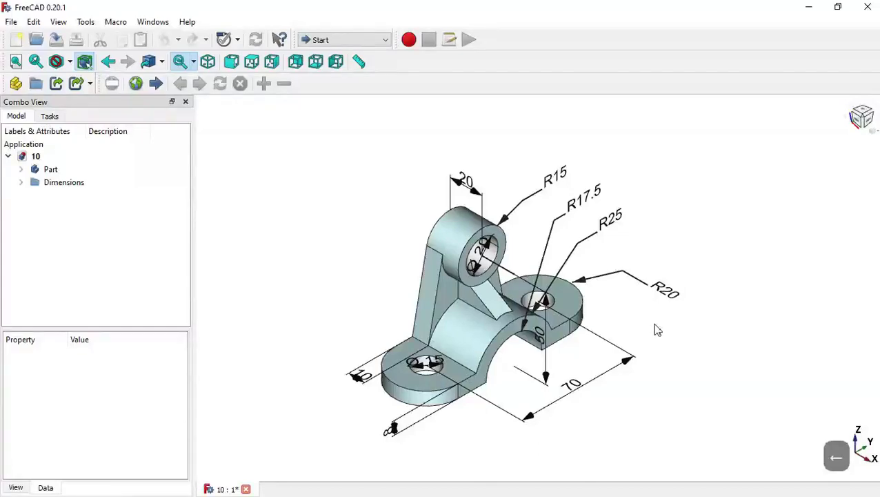
# Orbit the reference bracket to another angle and bring up the File menu.
pyautogui.moveTo(599, 330); pyautogui.dragTo(628, 327, button='middle')
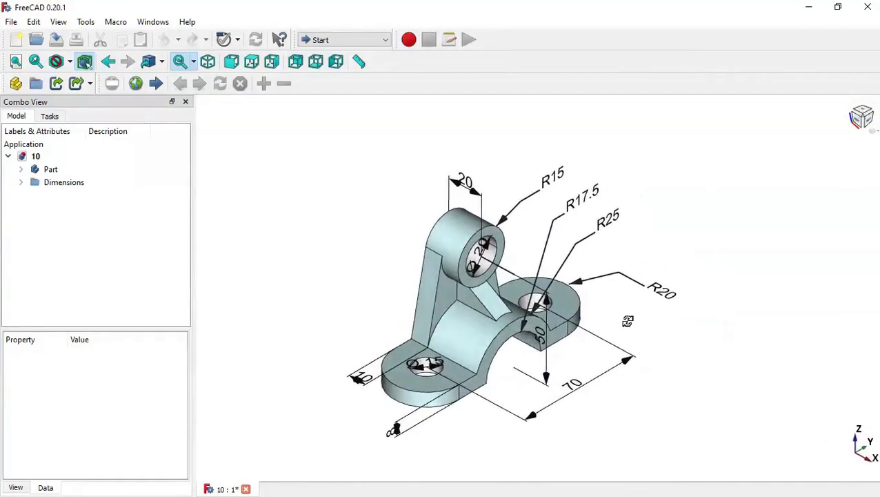
pyautogui.click(11, 22)
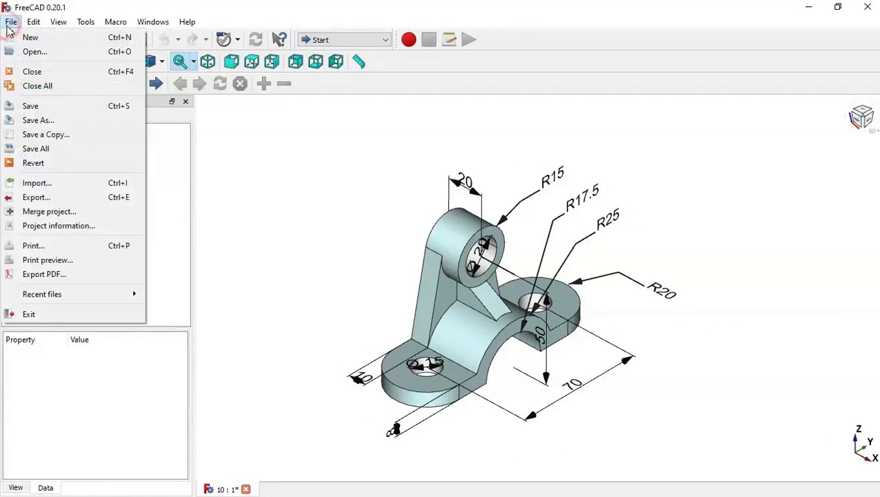
# Create a new document with a Part Design body and an empty sketch on XY_Plane.
pyautogui.click(66, 39)
pyautogui.click(334, 39)
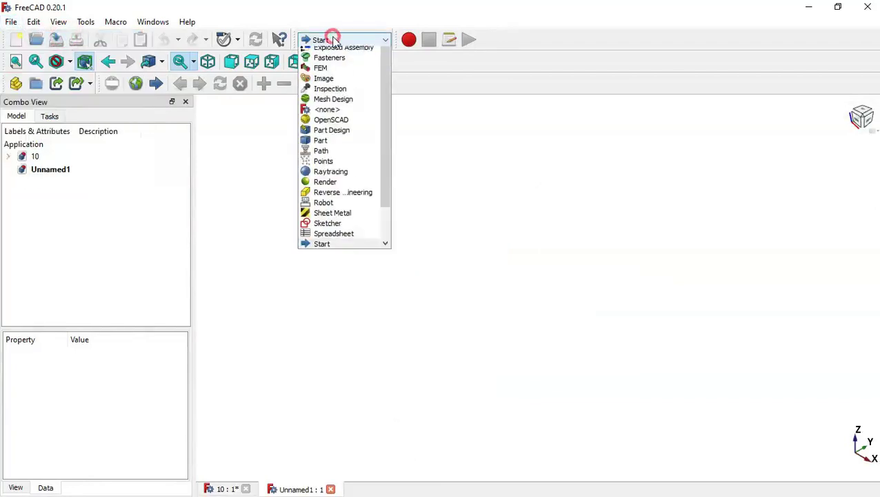
pyautogui.click(346, 177)
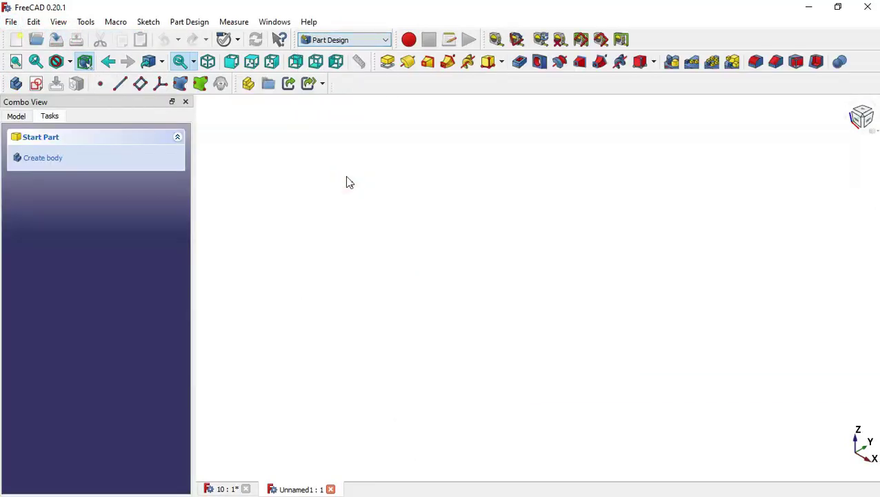
pyautogui.click(58, 160)
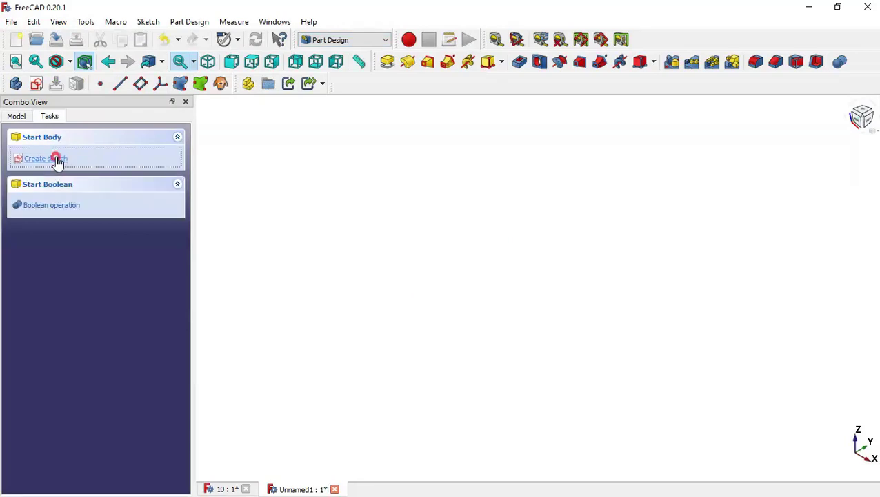
pyautogui.click(58, 161)
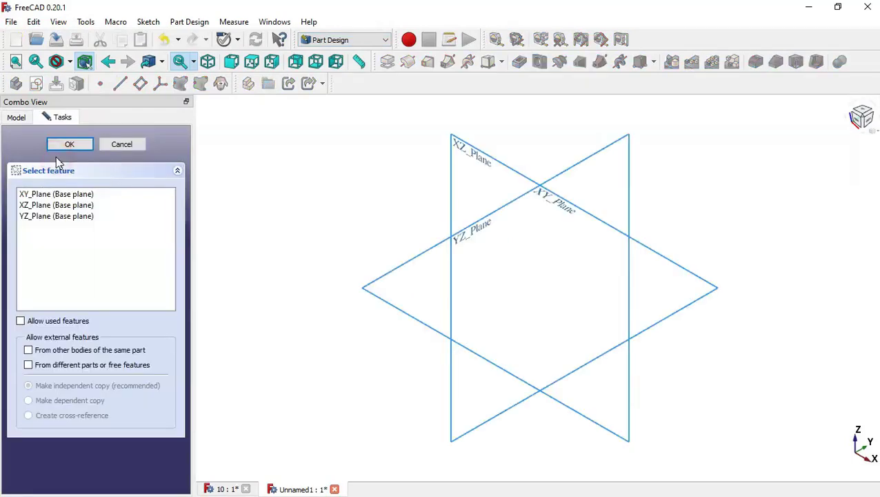
pyautogui.click(563, 207)
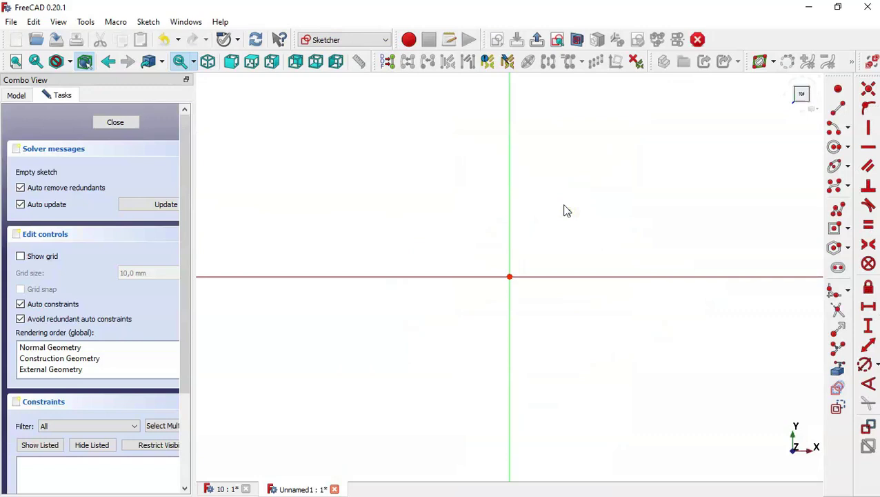
# Draw a vertical slot running from above to below the origin.
pyautogui.click(838, 269)
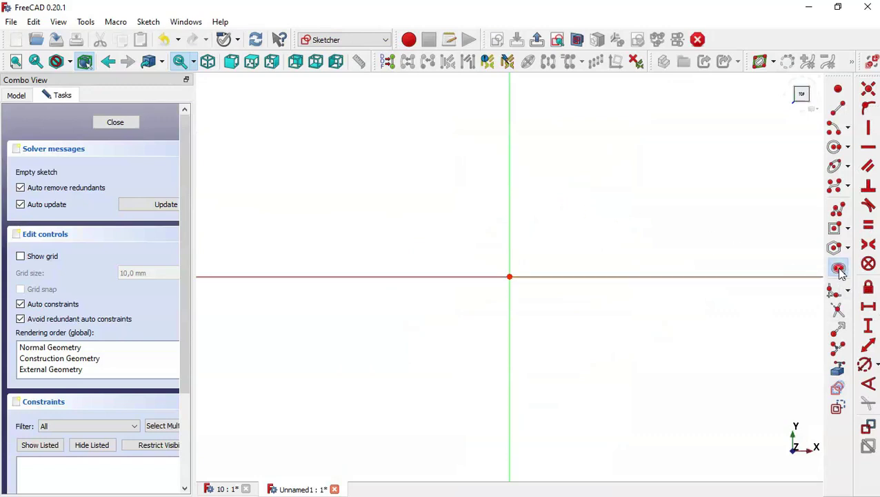
pyautogui.click(511, 142)
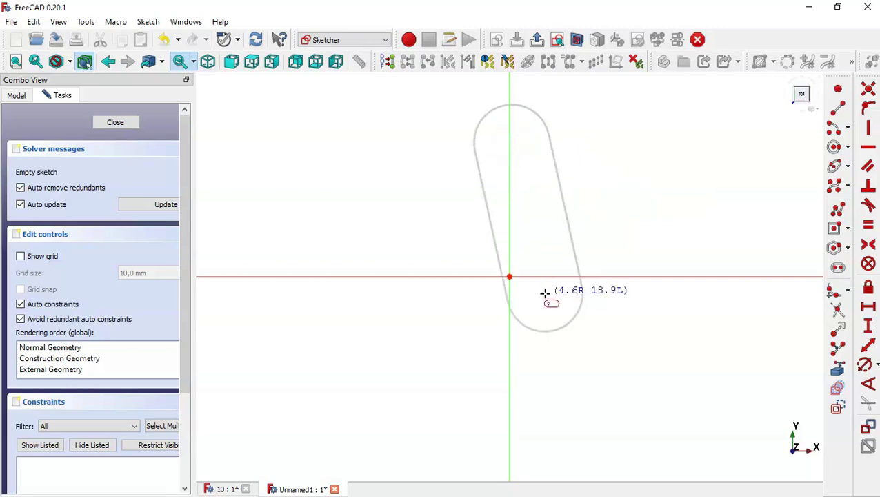
pyautogui.click(511, 349)
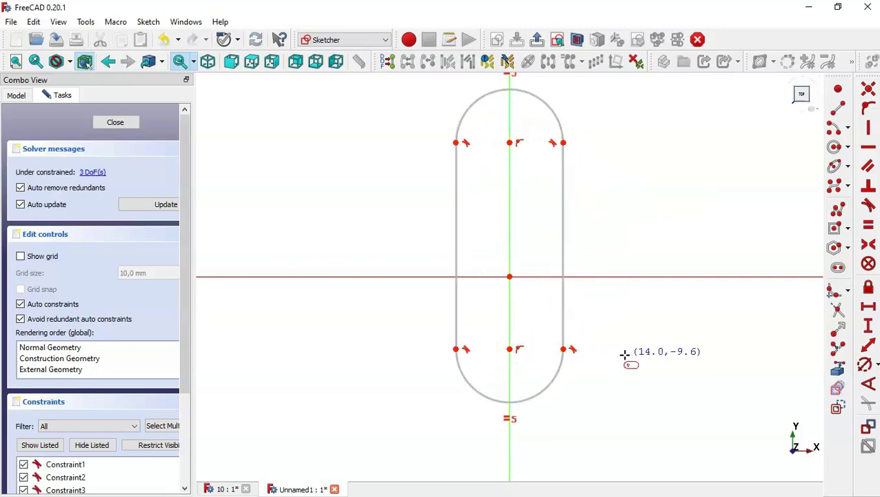
# Constrain the slot's two arc centres symmetric about the origin.
pyautogui.click(868, 246)
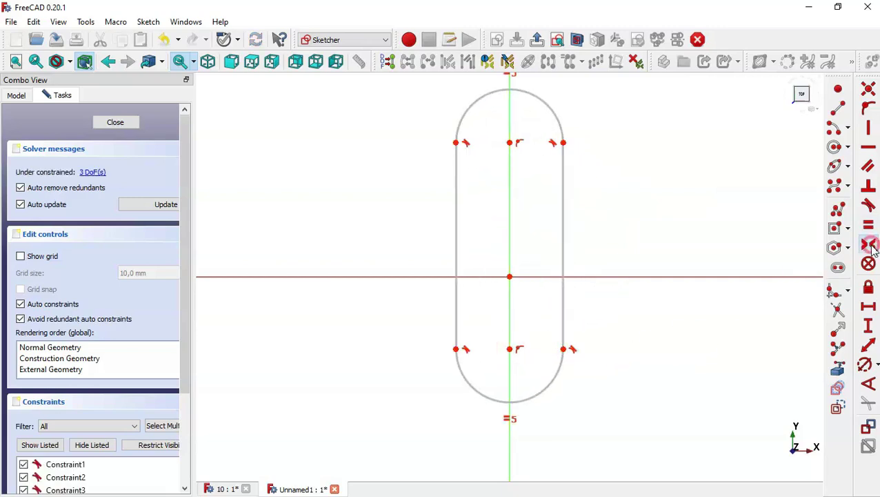
pyautogui.click(511, 142)
pyautogui.click(510, 349)
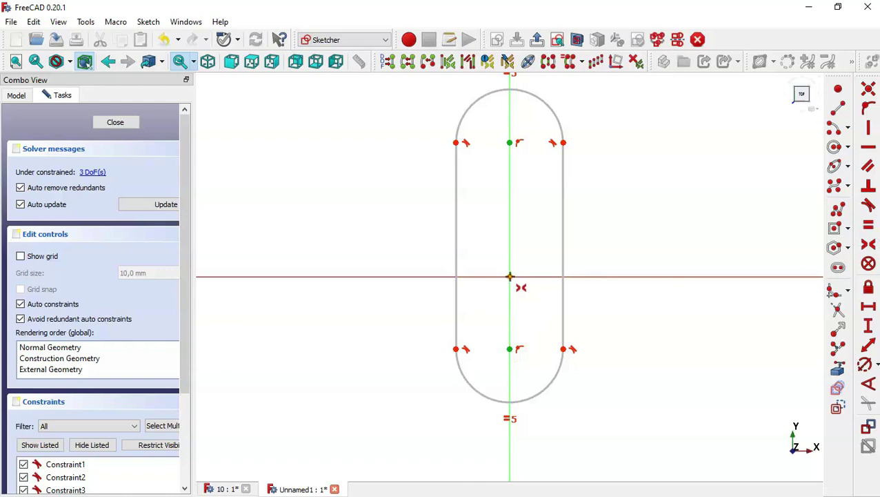
pyautogui.click(510, 277)
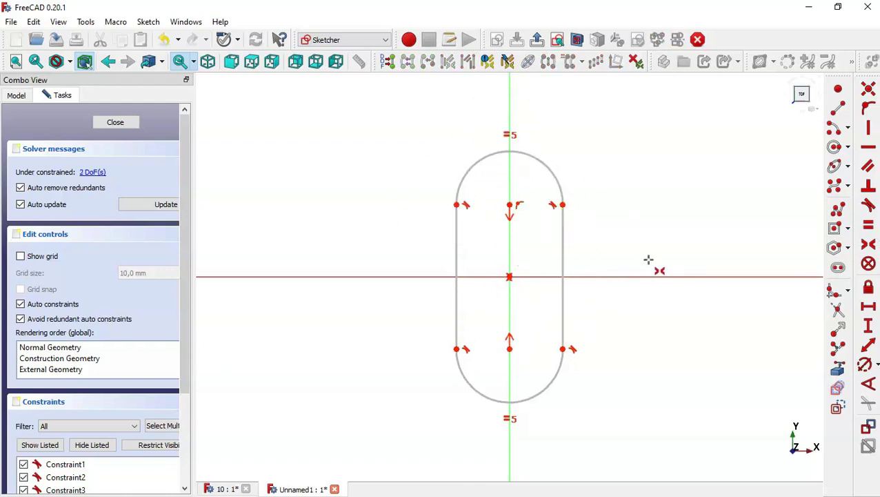
# Give the slot's end arcs a 20 mm radius.
pyautogui.click(865, 366)
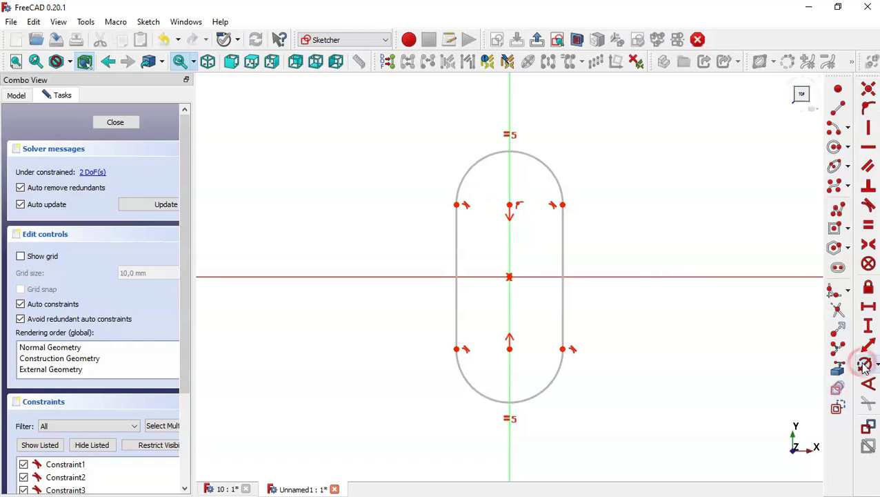
pyautogui.click(549, 166)
pyautogui.write('20')
pyautogui.press('Return')
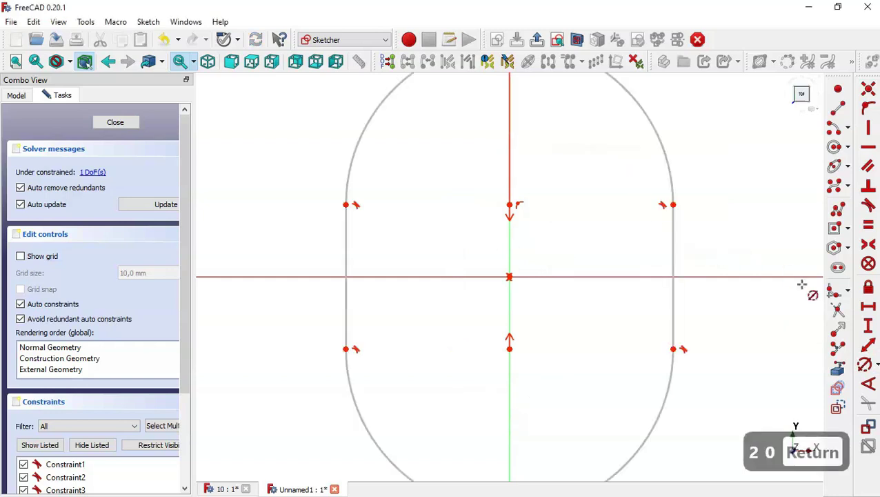
# Set the slot's straight edge to a 70 mm vertical length and close the sketch.
pyautogui.click(870, 331)
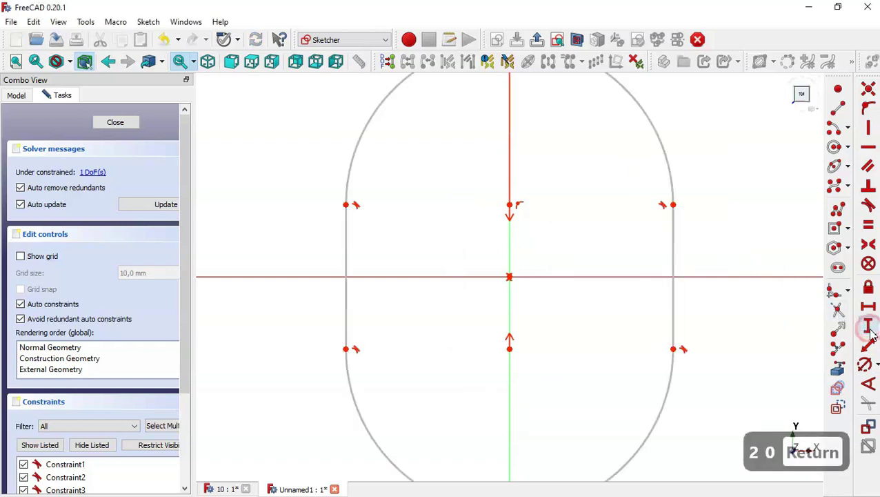
pyautogui.click(675, 283)
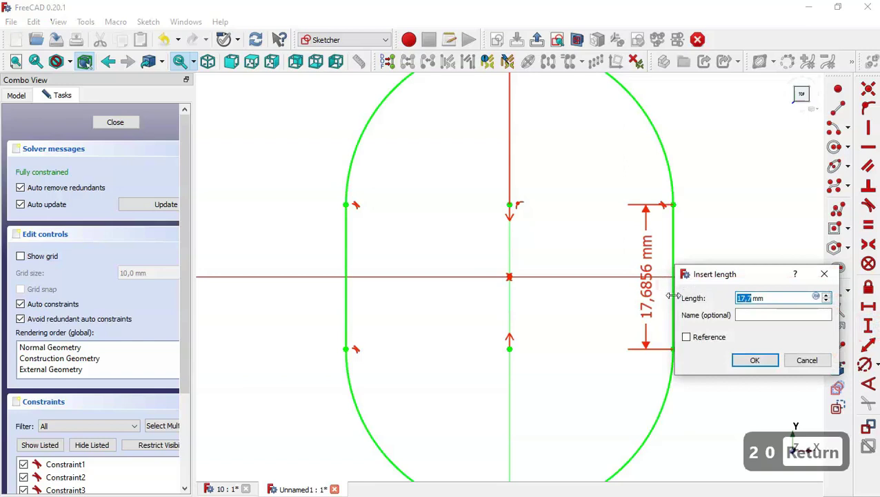
pyautogui.write('70')
pyautogui.press('Return')
pyautogui.scroll(-5, 599, 314)
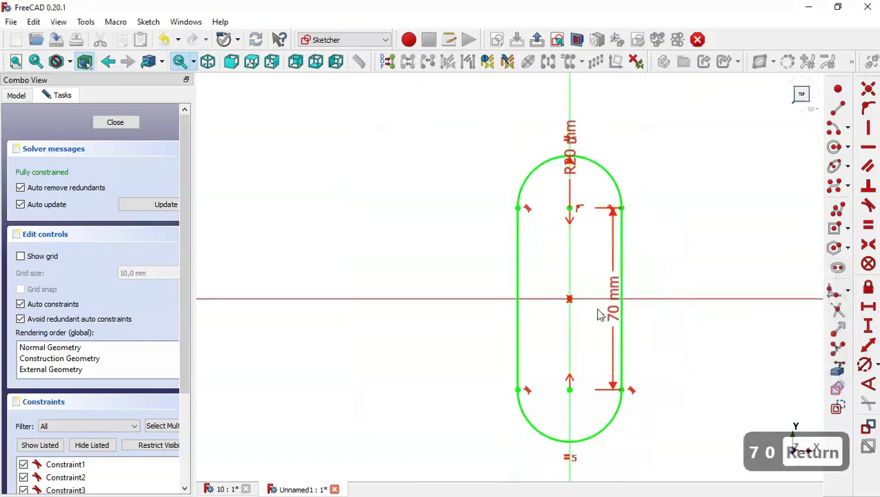
pyautogui.click(115, 122)
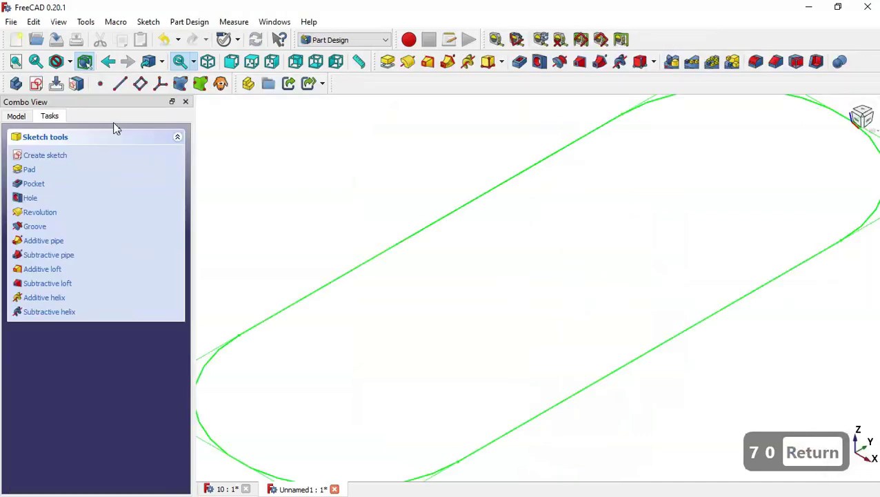
# Fit the sketch in view and compare it against the reference bracket document.
pyautogui.press('Home')
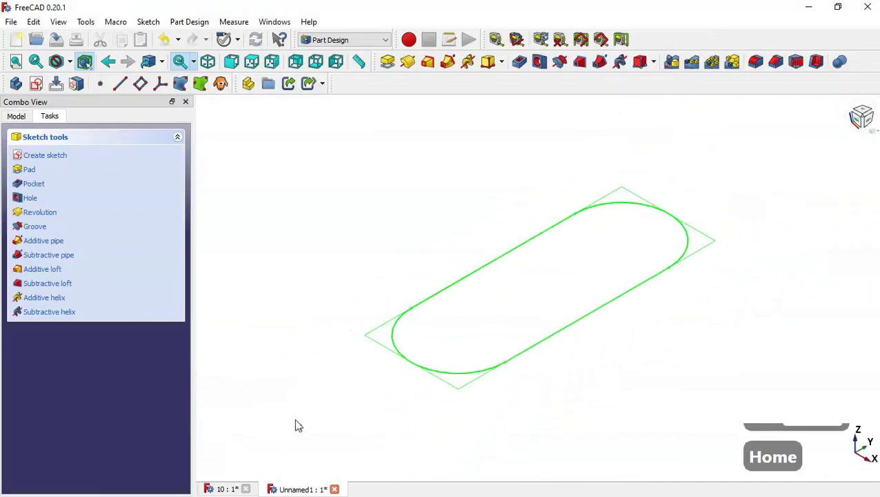
pyautogui.click(216, 489)
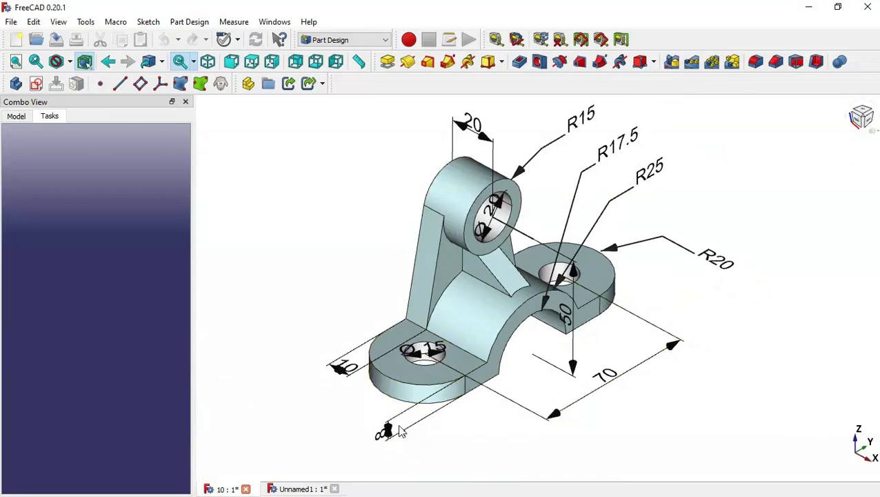
pyautogui.click(302, 488)
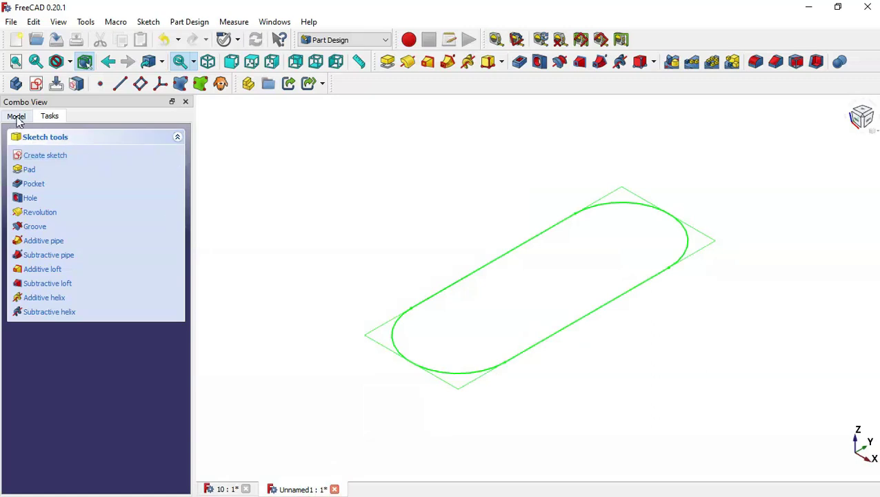
# Pad the slot sketch to an 8 mm length.
pyautogui.click(387, 61)
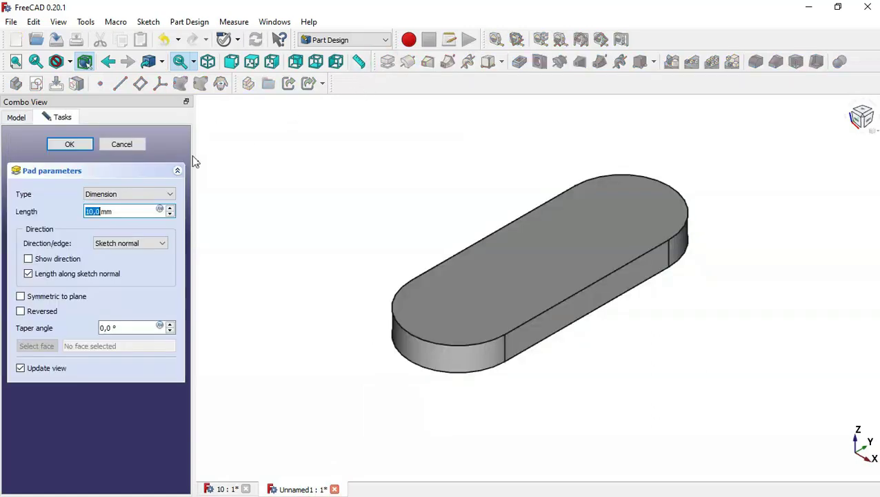
pyautogui.moveTo(121, 211); pyautogui.dragTo(72, 213)
pyautogui.write('8')
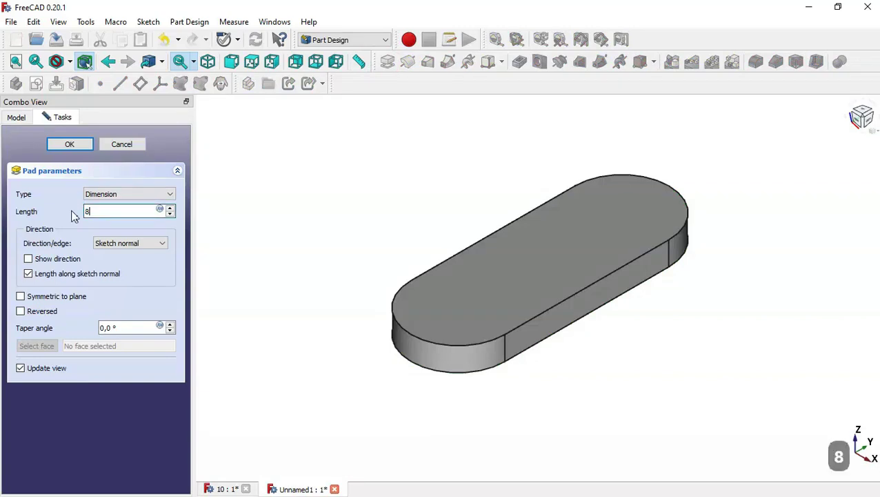
pyautogui.press('Return')
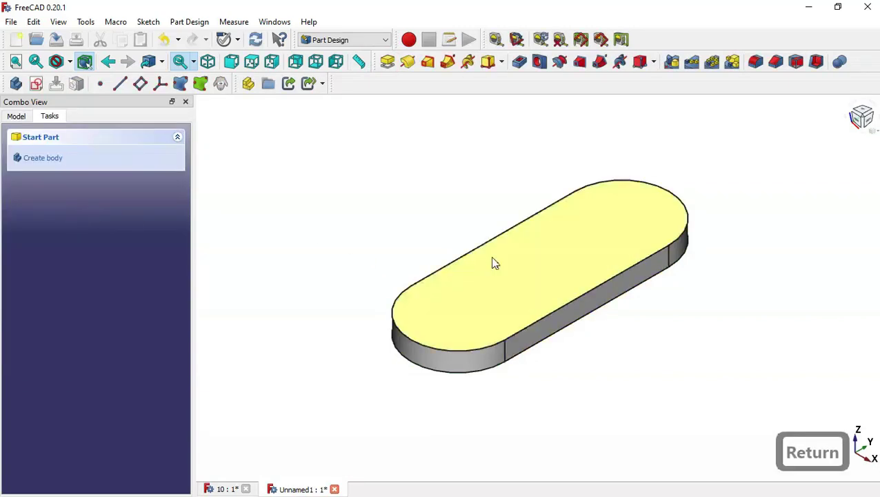
# Start a new sketch on the YZ plane with the part clipped at the sketch plane.
pyautogui.click(36, 83)
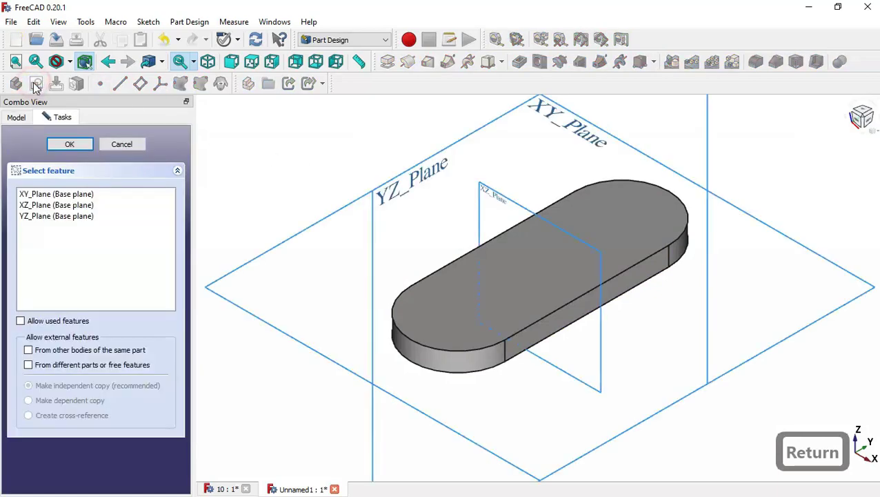
pyautogui.click(411, 186)
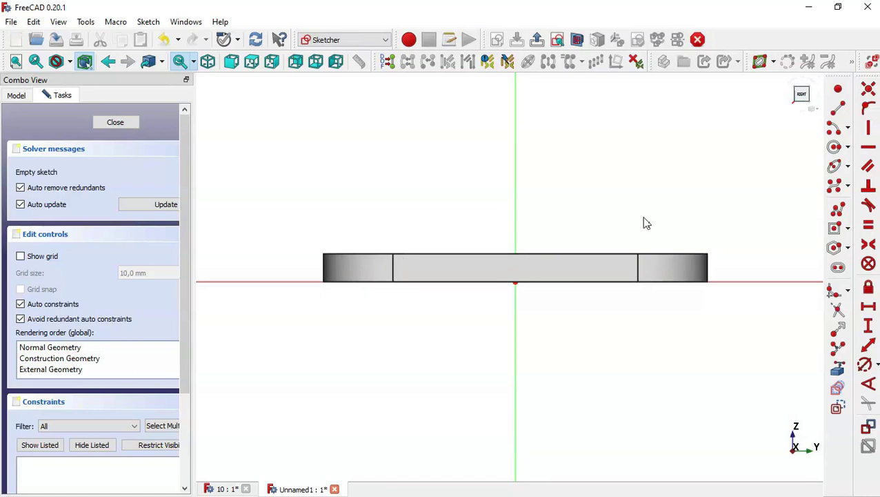
pyautogui.click(578, 42)
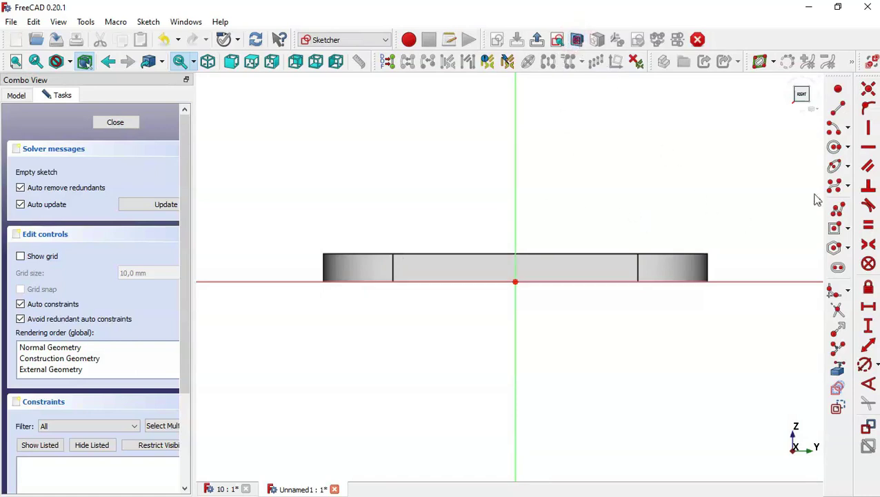
# Draw a semicircular arc centred on the origin with ends on the horizontal axis.
pyautogui.click(834, 129)
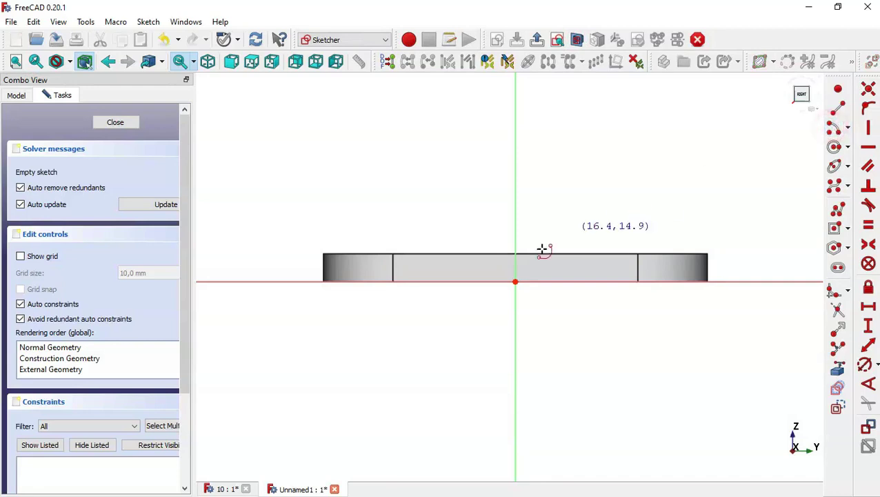
pyautogui.click(516, 284)
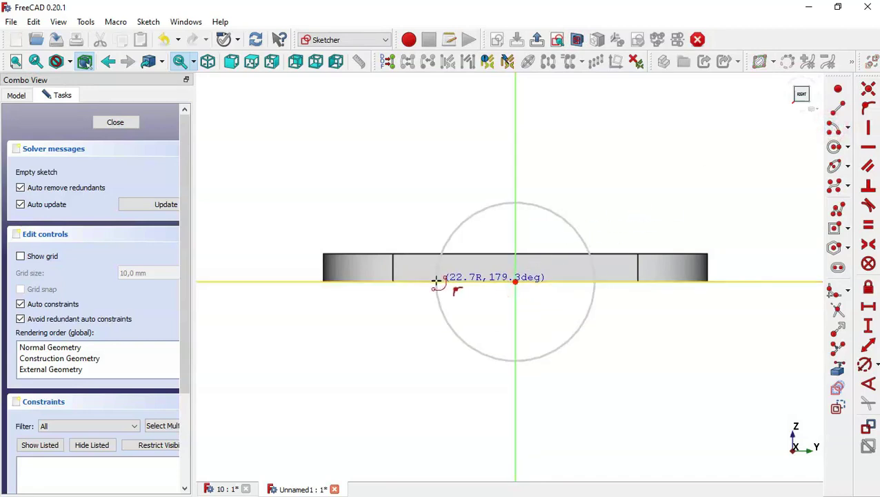
pyautogui.click(436, 281)
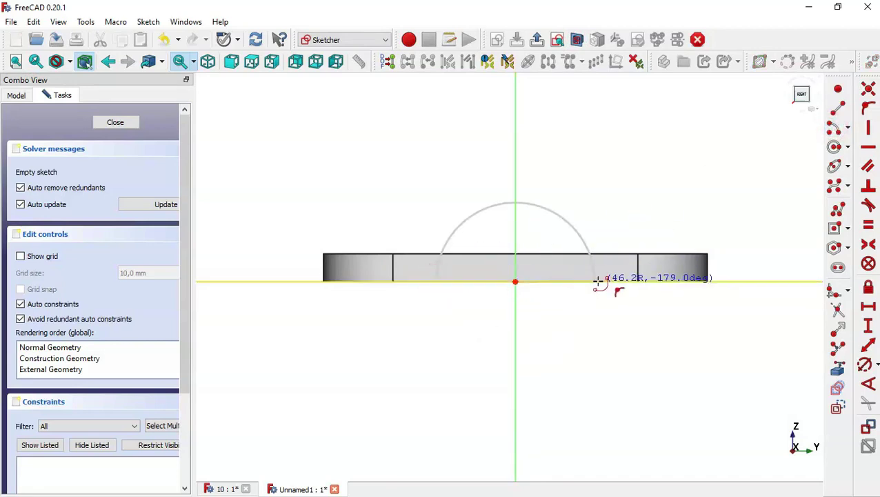
pyautogui.click(596, 282)
# Close the arch with a straight line between the arc ends, then study the reference bracket.
pyautogui.click(837, 109)
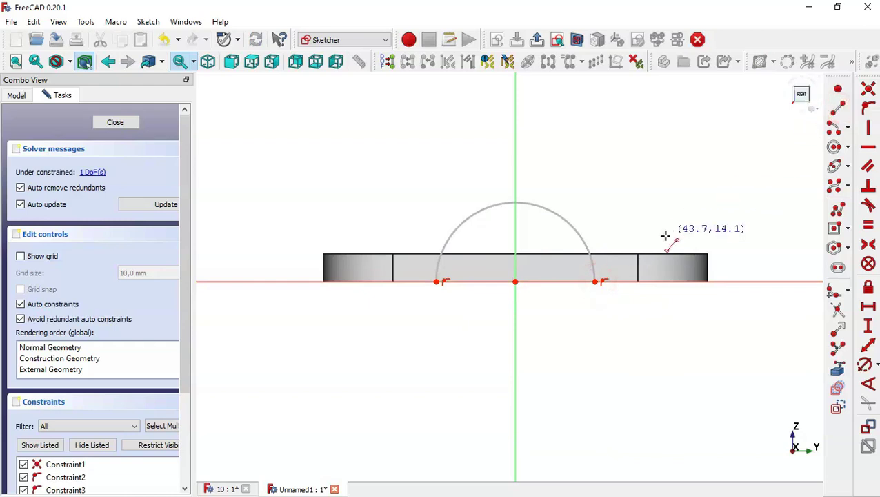
pyautogui.click(597, 282)
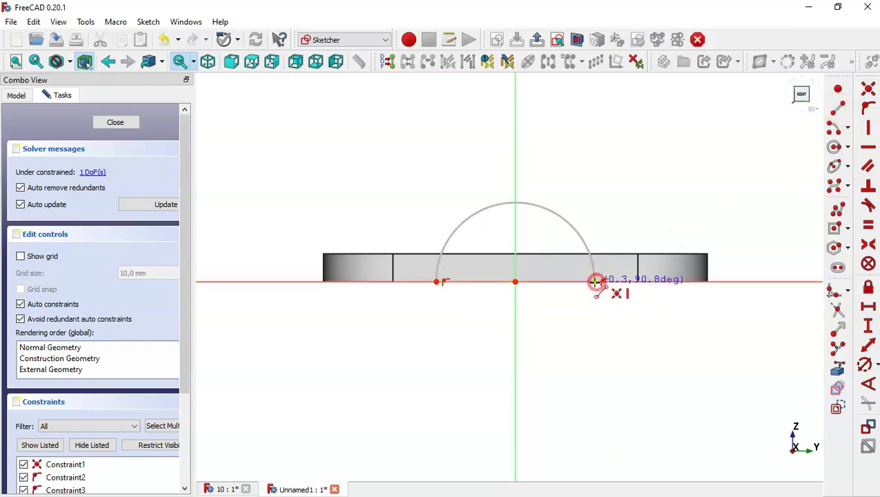
pyautogui.click(437, 281)
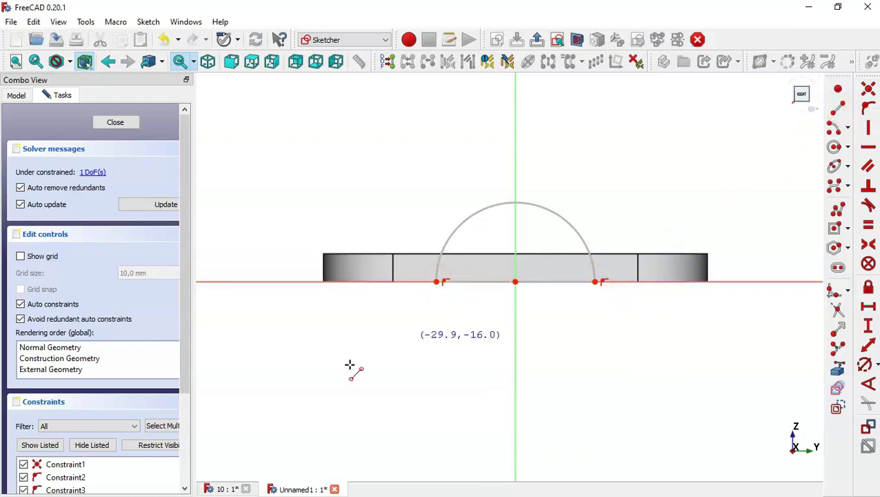
pyautogui.click(224, 489)
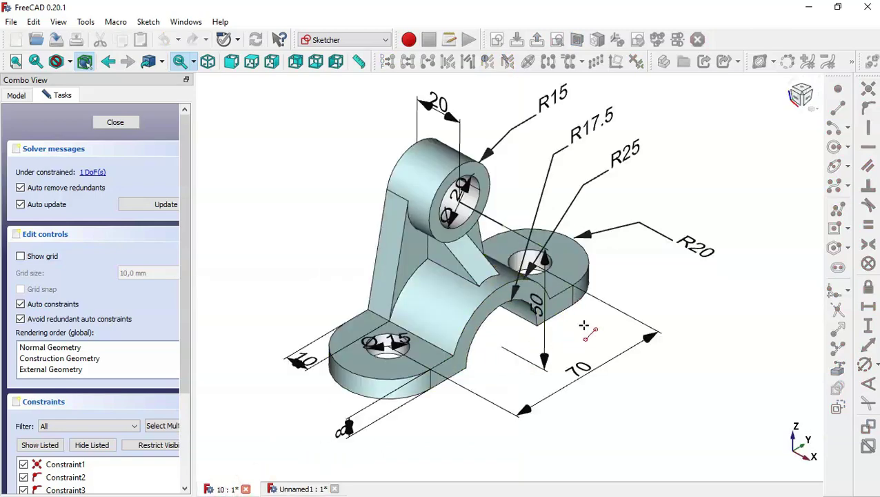
pyautogui.moveTo(606, 336); pyautogui.dragTo(563, 287, button='middle')
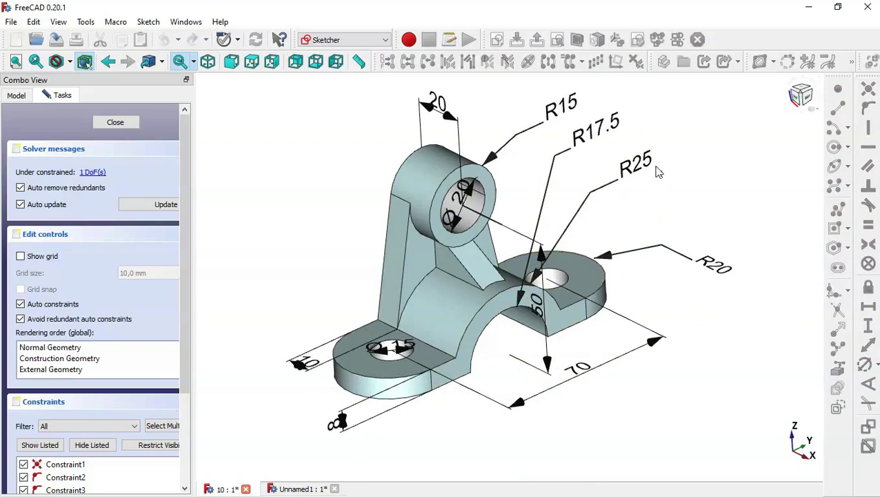
# Back in the arch sketch, constrain the arc to a 25 mm radius and close it.
pyautogui.click(300, 490)
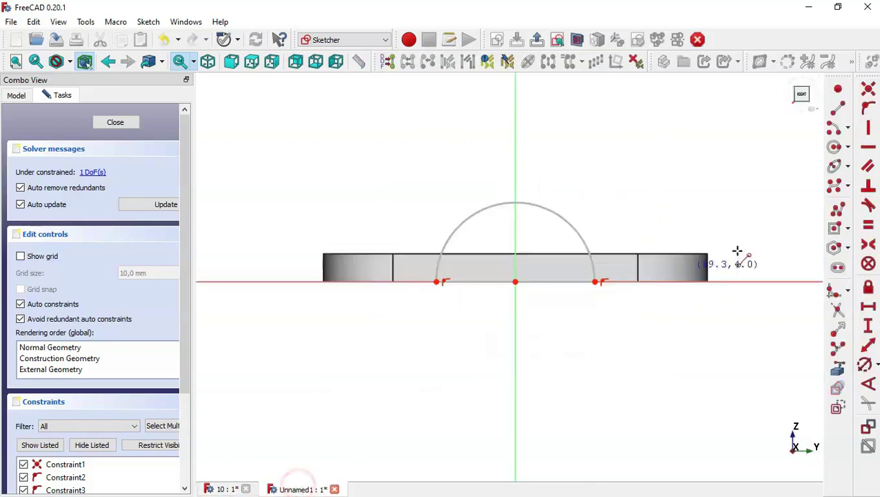
pyautogui.click(866, 365)
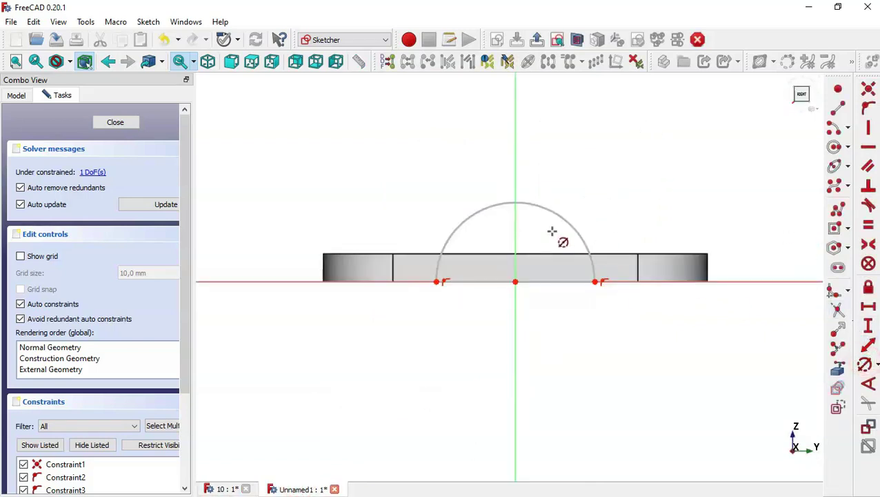
pyautogui.click(568, 220)
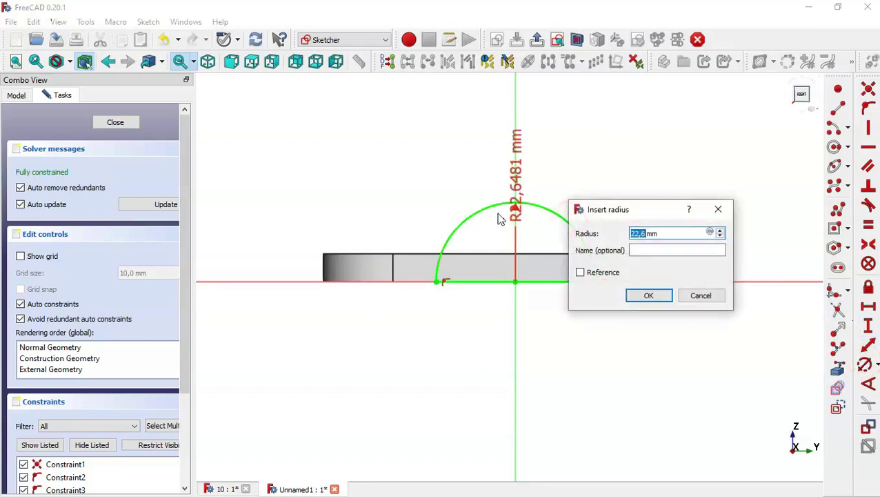
pyautogui.write('25')
pyautogui.press('Return')
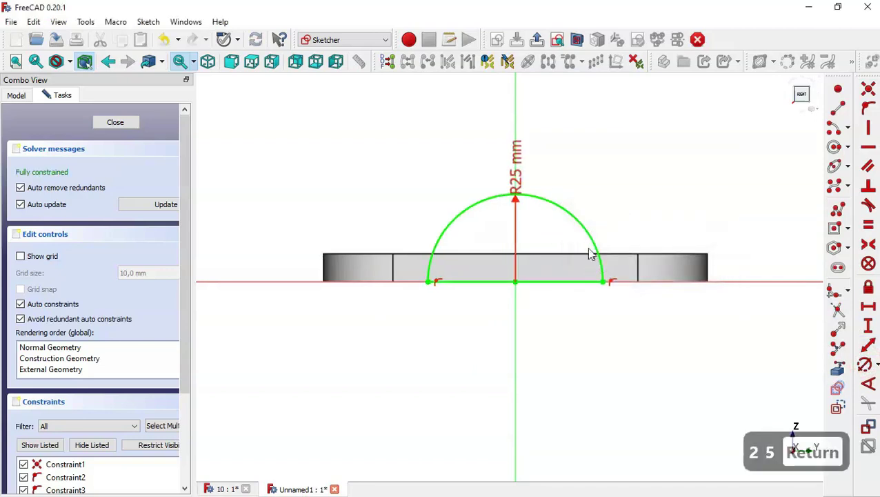
pyautogui.click(116, 123)
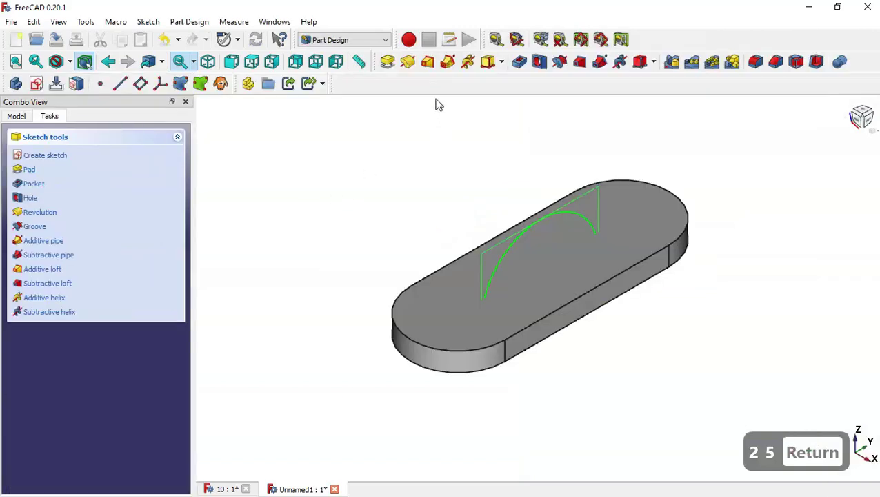
# Pad the arch sketch 40 mm symmetric to its plane.
pyautogui.click(387, 61)
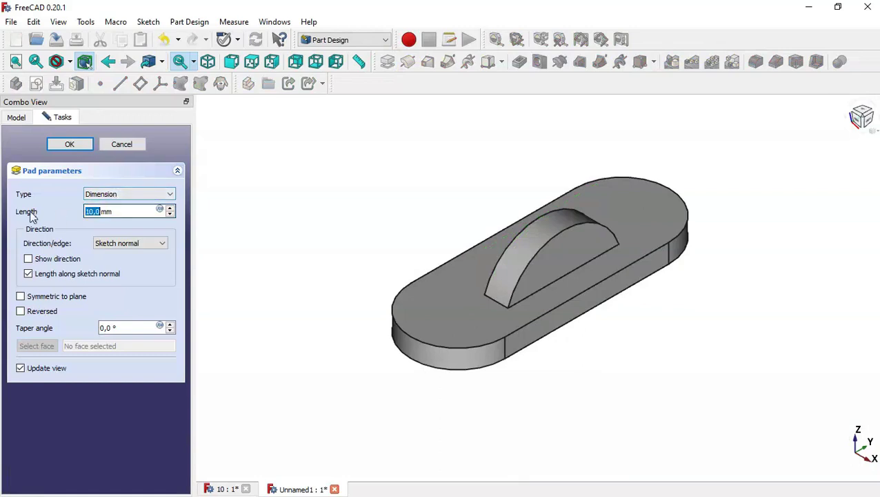
pyautogui.tripleClick(128, 211)
pyautogui.write('40')
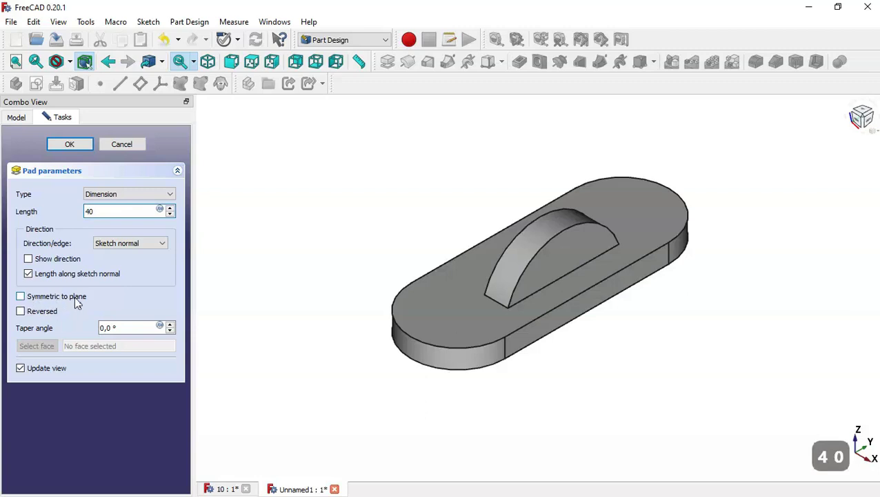
pyautogui.click(75, 297)
pyautogui.click(69, 145)
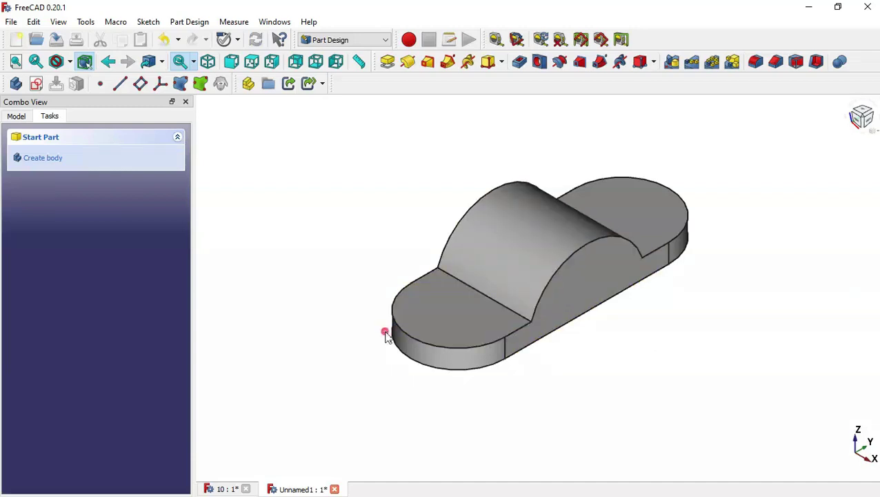
pyautogui.moveTo(387, 334); pyautogui.dragTo(616, 353, button='middle')
# Start a sketch on the saddle's side face and link the base's top edge as external geometry.
pyautogui.click(506, 271)
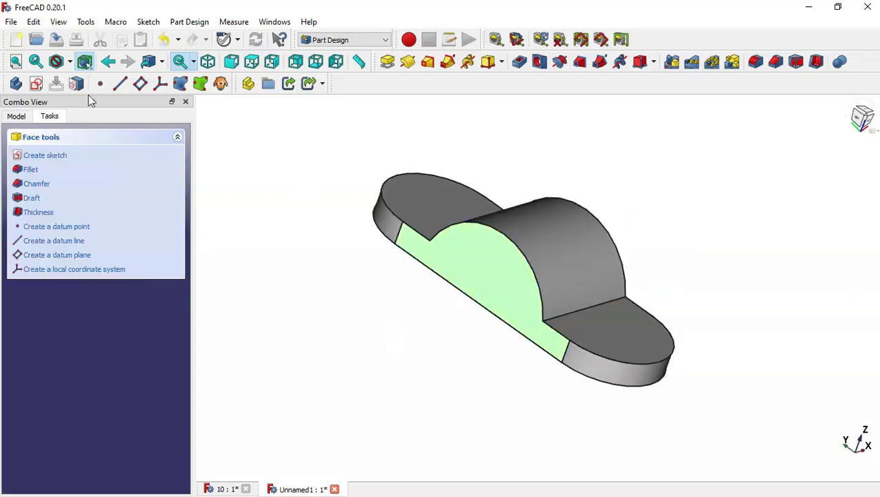
pyautogui.click(35, 83)
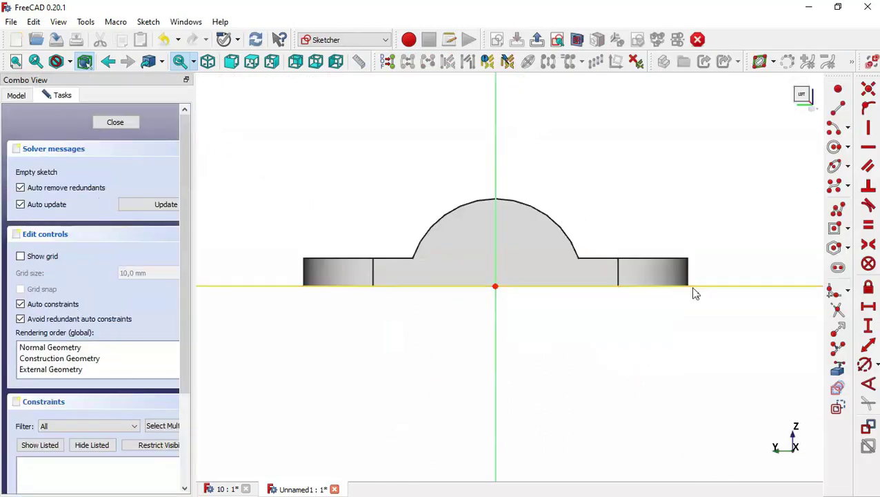
pyautogui.scroll(-3, 660, 422)
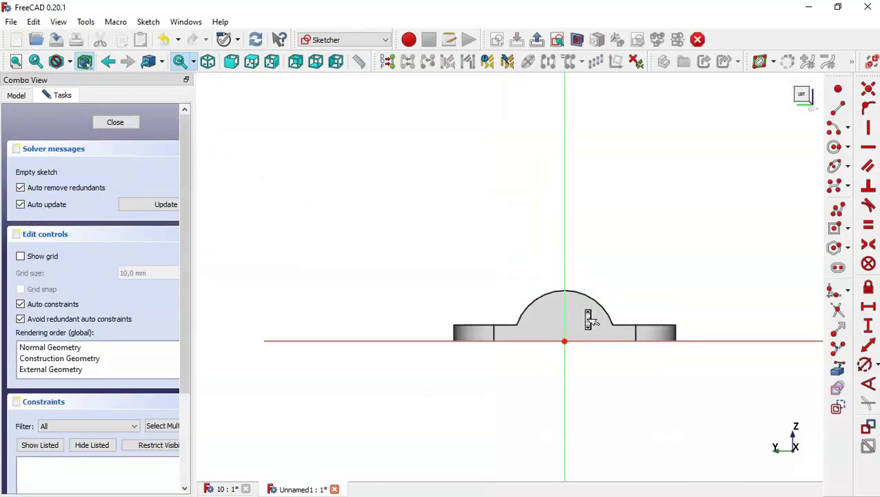
pyautogui.scroll(4, 587, 315)
pyautogui.click(838, 371)
pyautogui.click(682, 344)
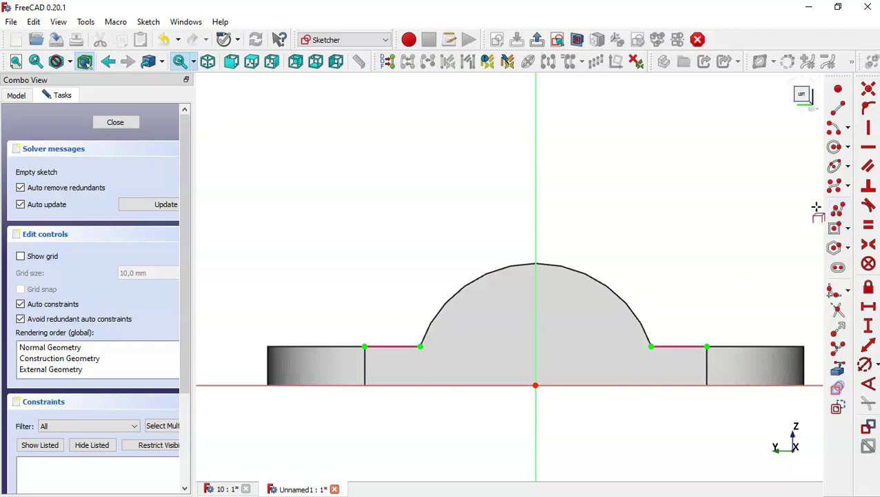
# Draw a closed tapered outline with slanted sides and a rounded arc top.
pyautogui.click(837, 212)
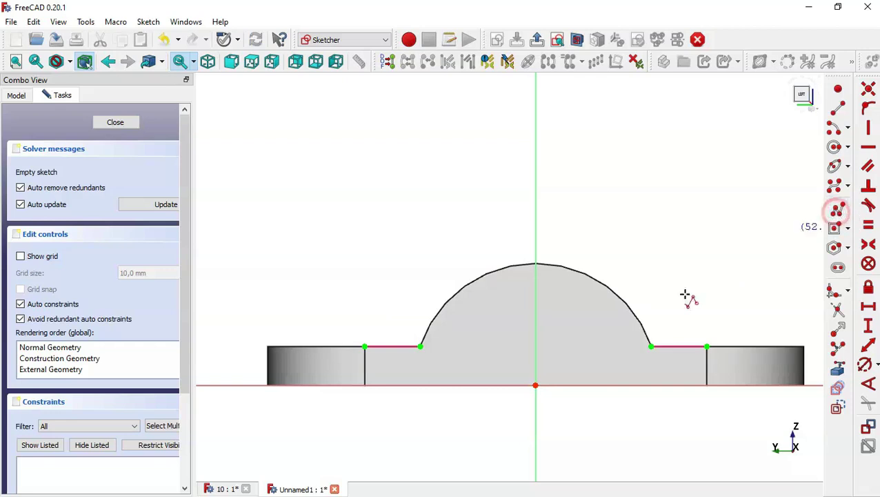
pyautogui.click(652, 345)
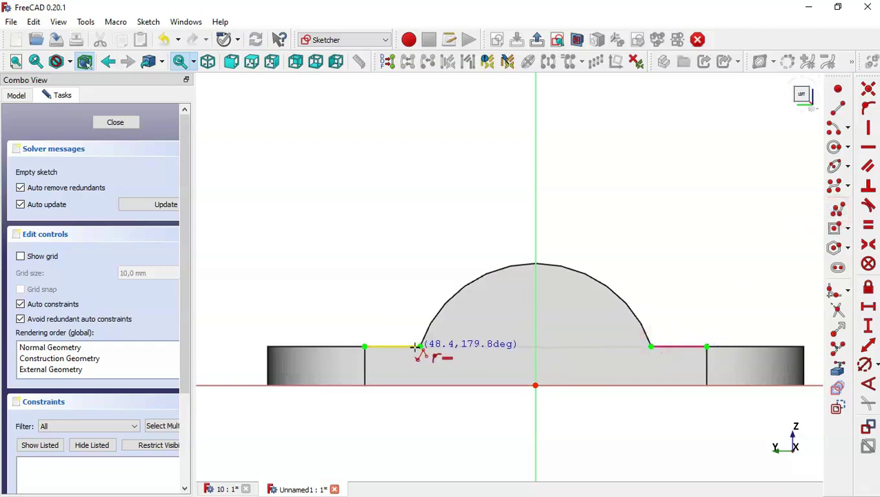
pyautogui.click(420, 345)
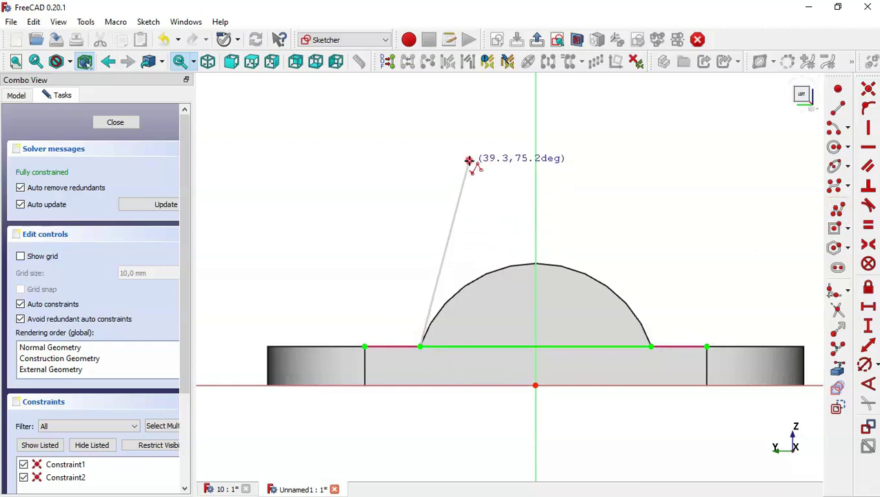
pyautogui.click(469, 161)
pyautogui.press('m')
pyautogui.press('m')
pyautogui.press('m')
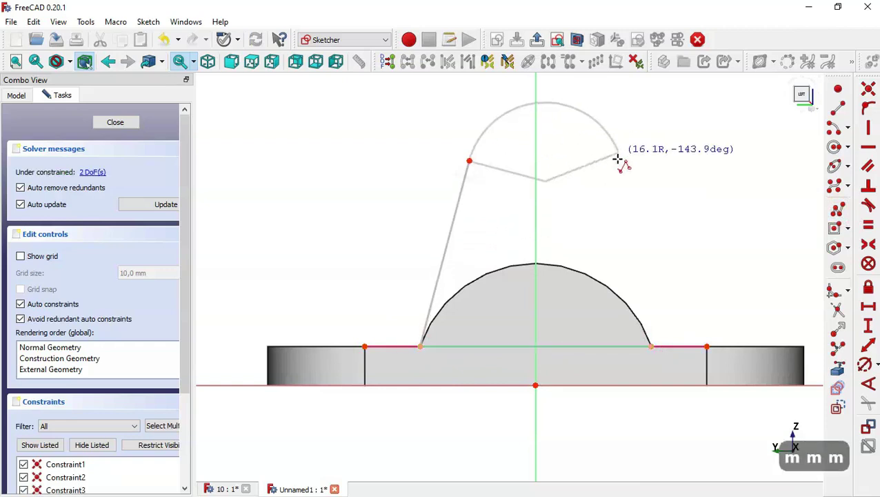
pyautogui.click(587, 154)
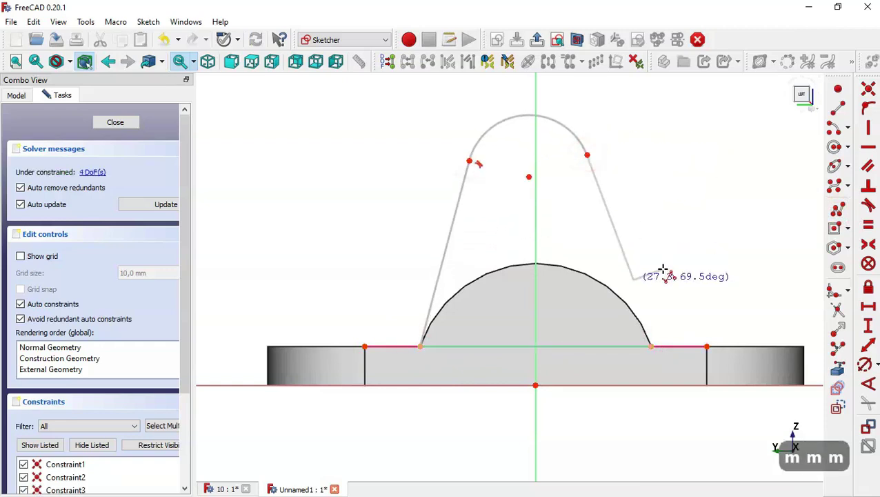
pyautogui.click(653, 345)
pyautogui.press('Escape')
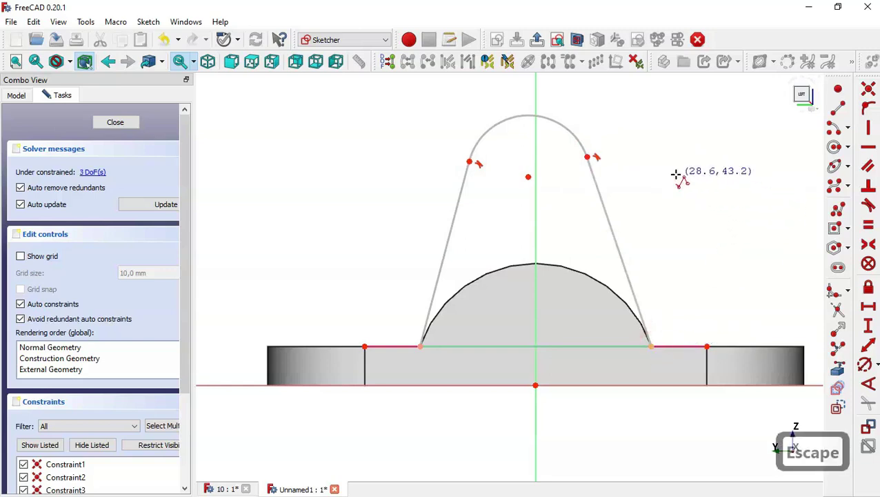
pyautogui.press('Escape')
# Constrain the top arc's centre onto the vertical axis, then view reference document 10.
pyautogui.click(527, 177)
pyautogui.click(536, 173)
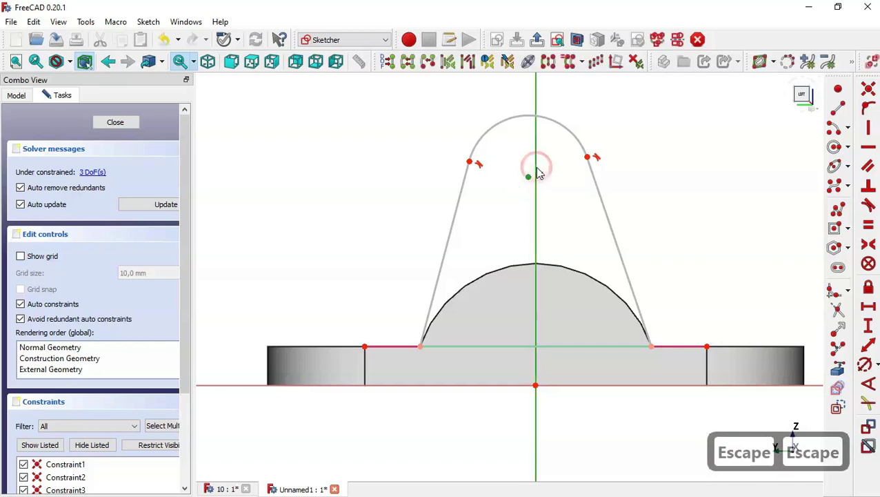
pyautogui.click(870, 110)
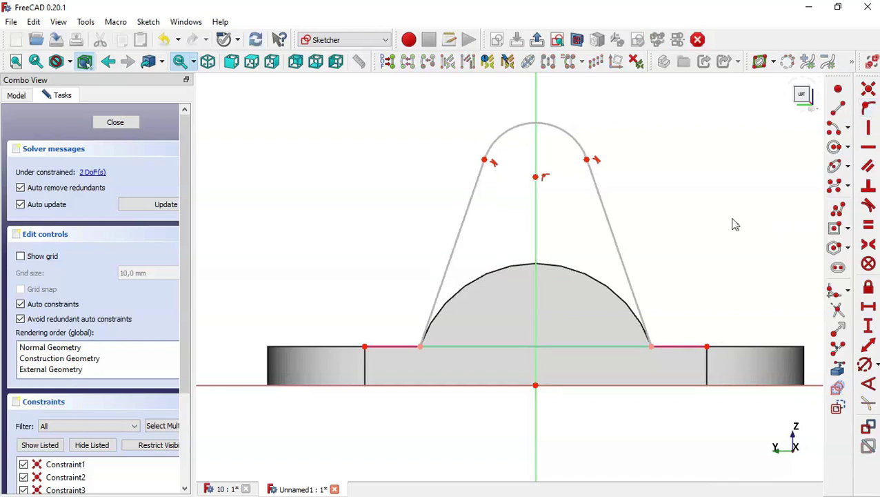
pyautogui.click(228, 489)
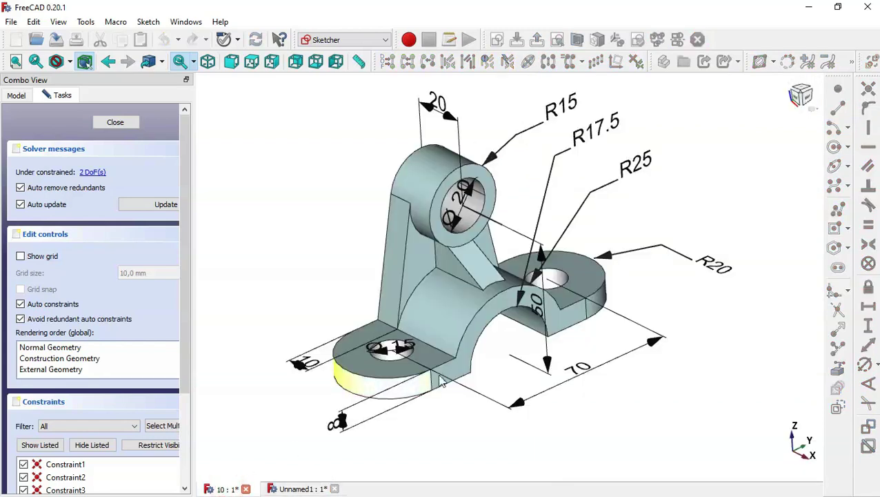
# Orbit the reference bracket through several angles, then return to the Unnamed1 tapered sketch.
pyautogui.moveTo(538, 367); pyautogui.dragTo(581, 406, button='middle')
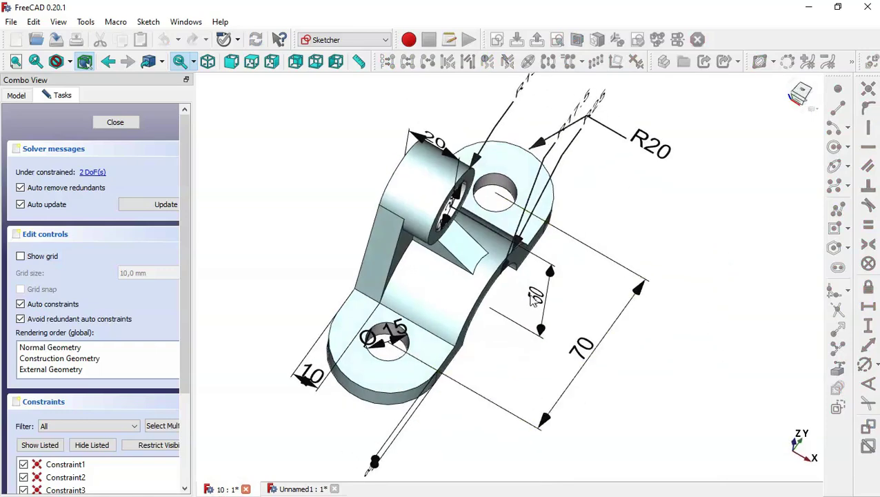
pyautogui.moveTo(532, 359); pyautogui.dragTo(501, 302, button='middle')
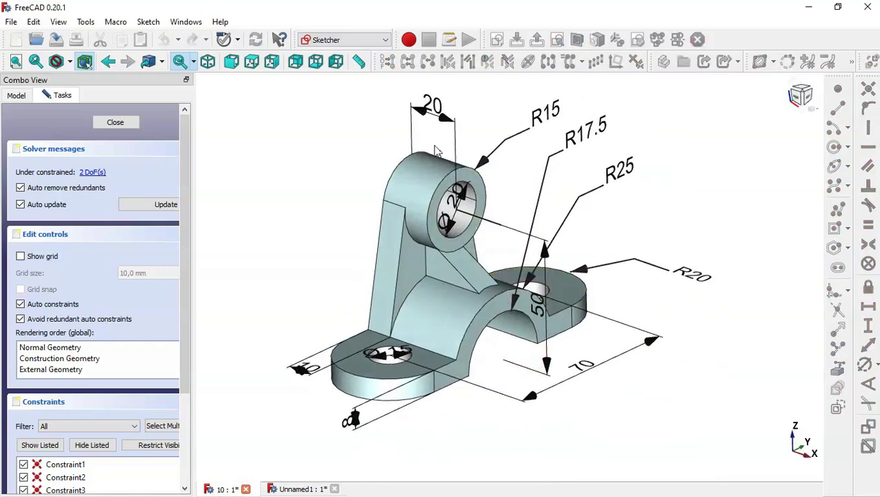
pyautogui.moveTo(515, 180); pyautogui.dragTo(492, 176, button='middle')
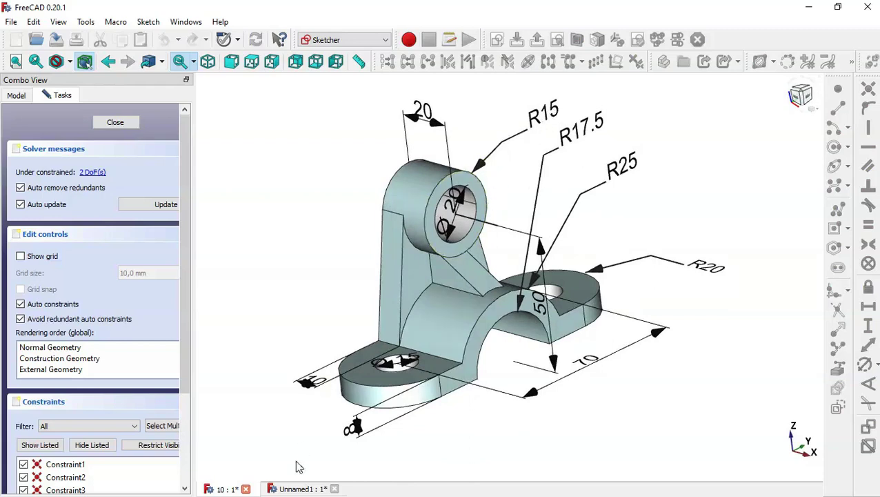
pyautogui.click(296, 489)
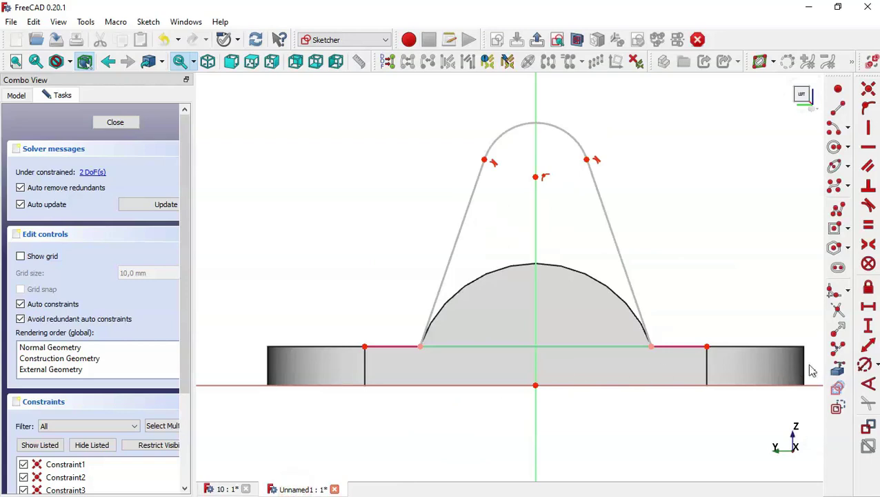
# Give the fin's rounded top arc a 15 mm radius.
pyautogui.click(865, 366)
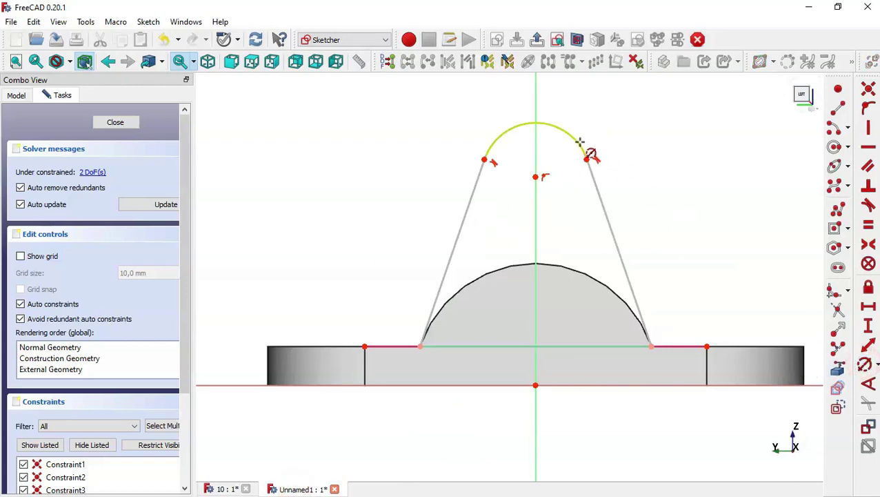
pyautogui.click(580, 142)
pyautogui.write('15')
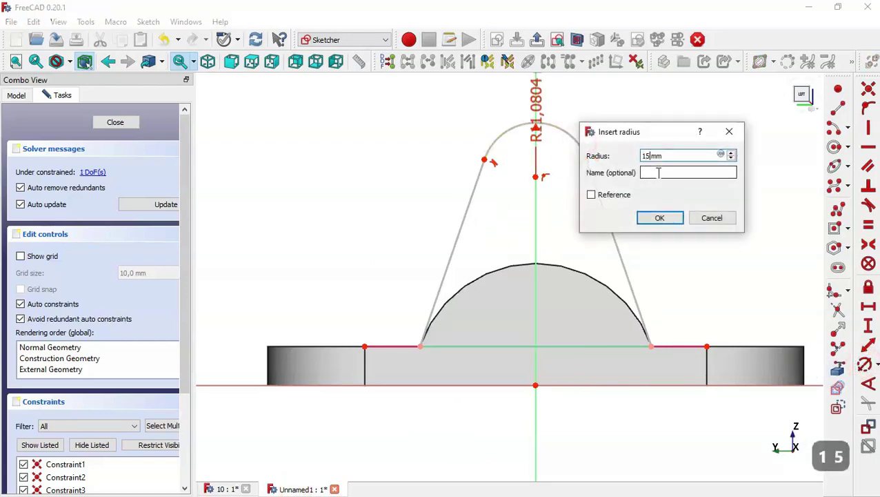
pyautogui.press('Return')
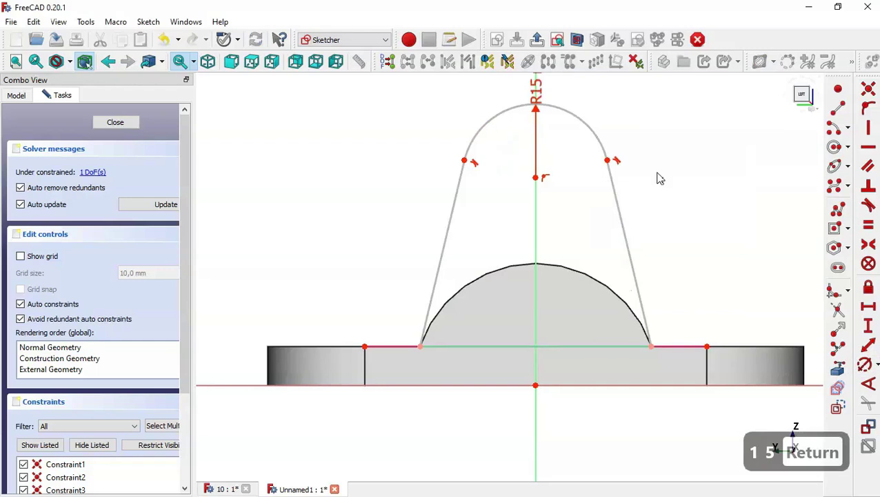
# Place the arc centre 50 mm vertically above the origin and close the fin sketch.
pyautogui.click(871, 328)
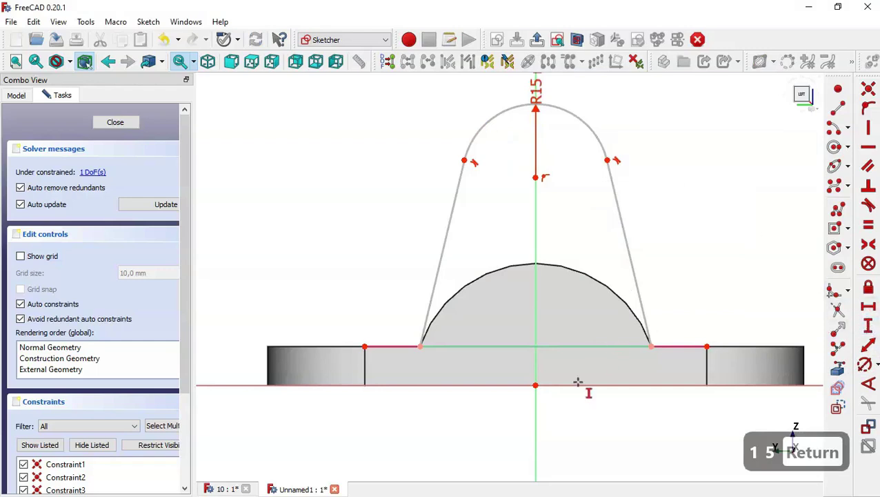
pyautogui.click(536, 386)
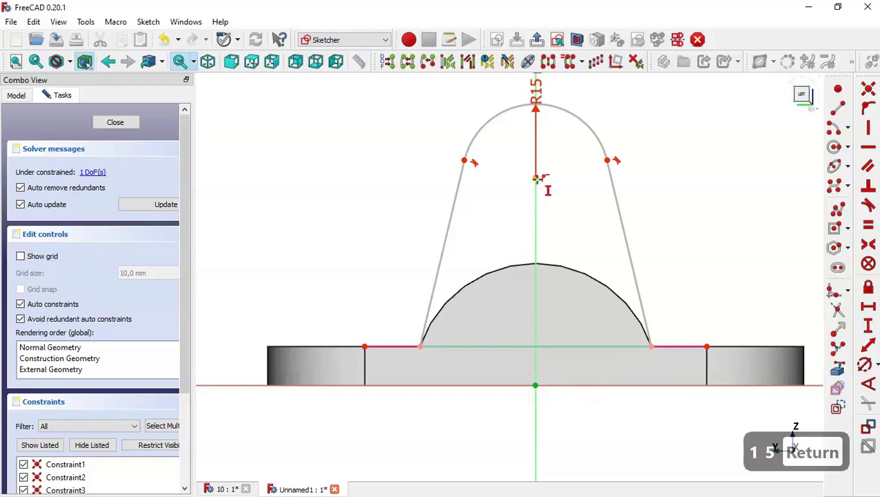
pyautogui.click(536, 177)
pyautogui.write('50')
pyautogui.press('Return')
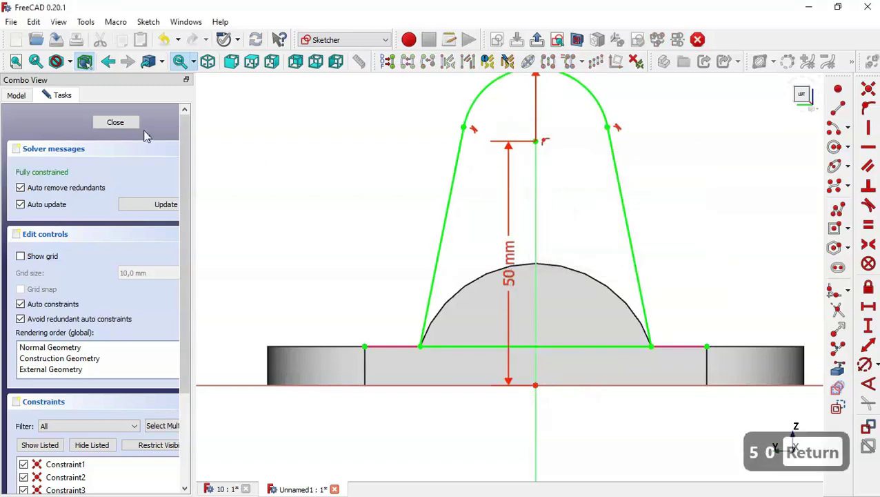
pyautogui.click(123, 126)
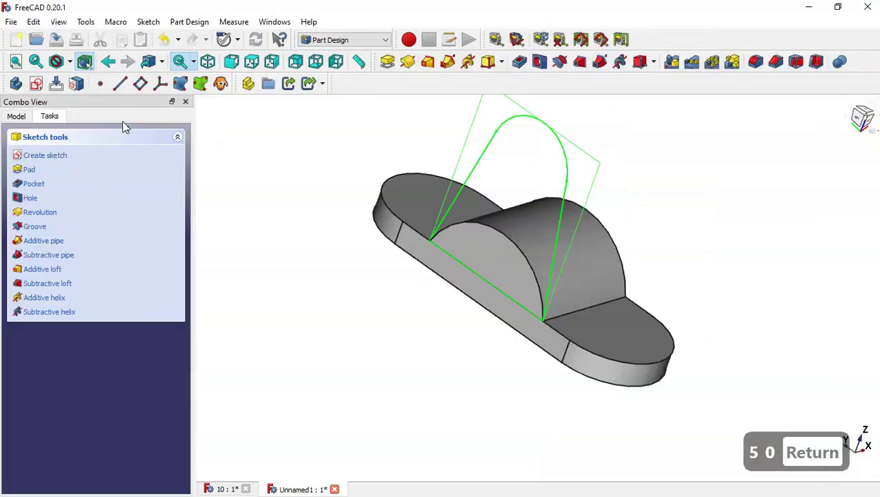
# In isometric view, pad the tapered fin sketch 10 mm in the reversed direction.
pyautogui.press('Home')
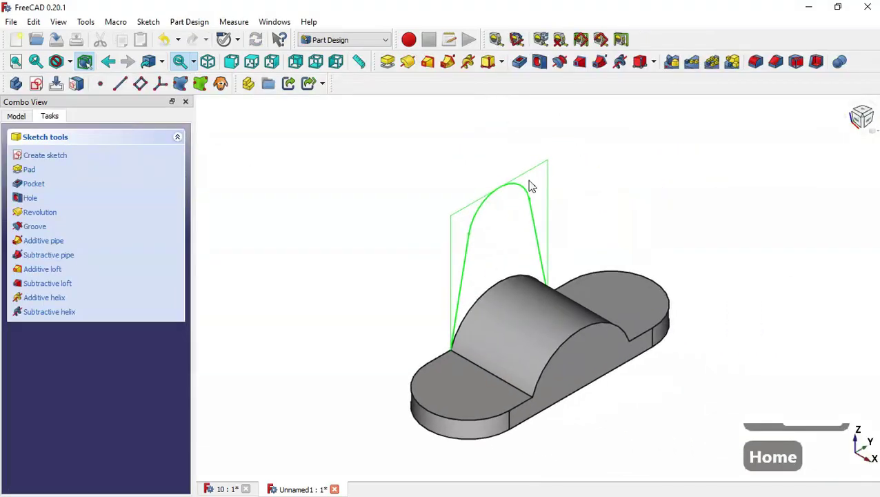
pyautogui.click(389, 62)
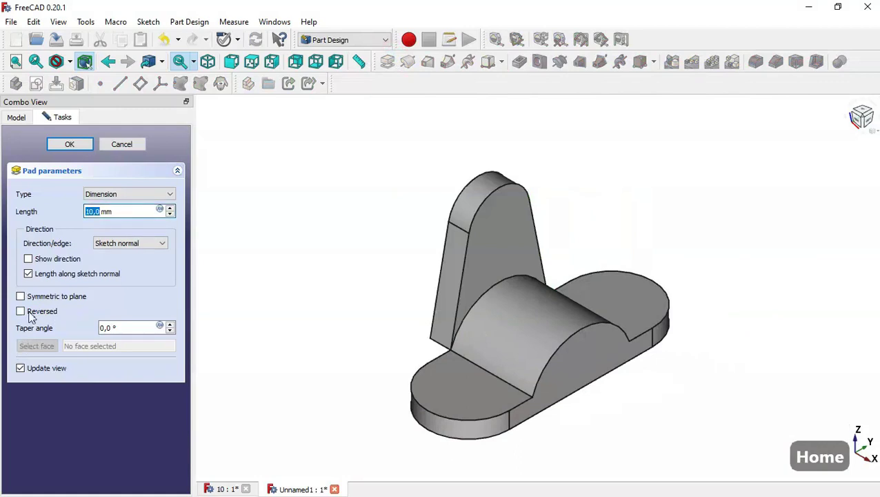
pyautogui.click(46, 314)
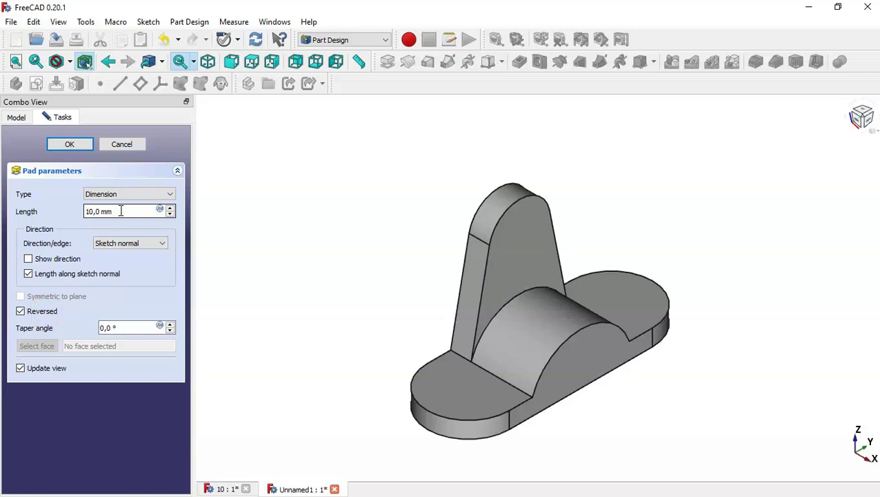
pyautogui.click(66, 145)
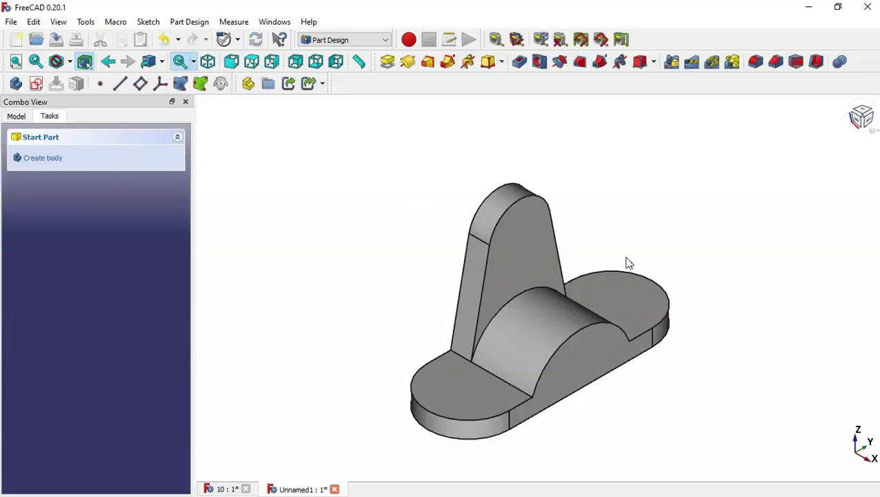
# On the fin face, draw a circle matching the projected top arc's centre and endpoint, then close.
pyautogui.click(545, 249)
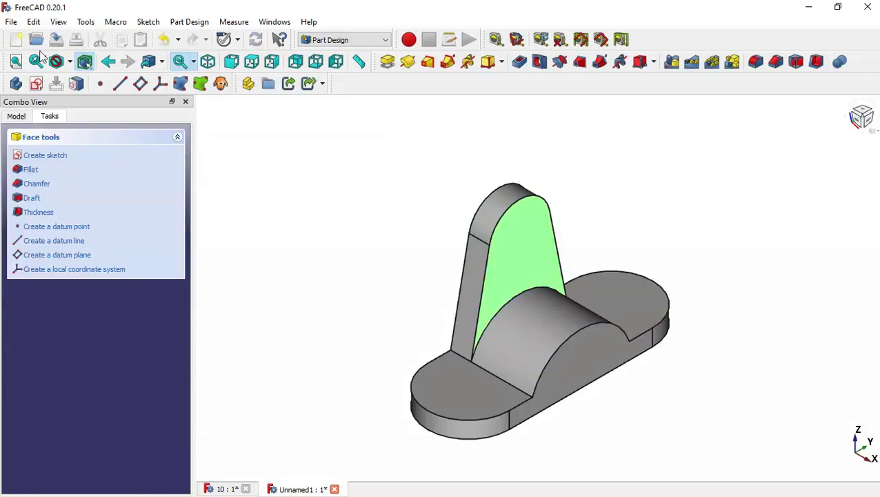
pyautogui.click(36, 84)
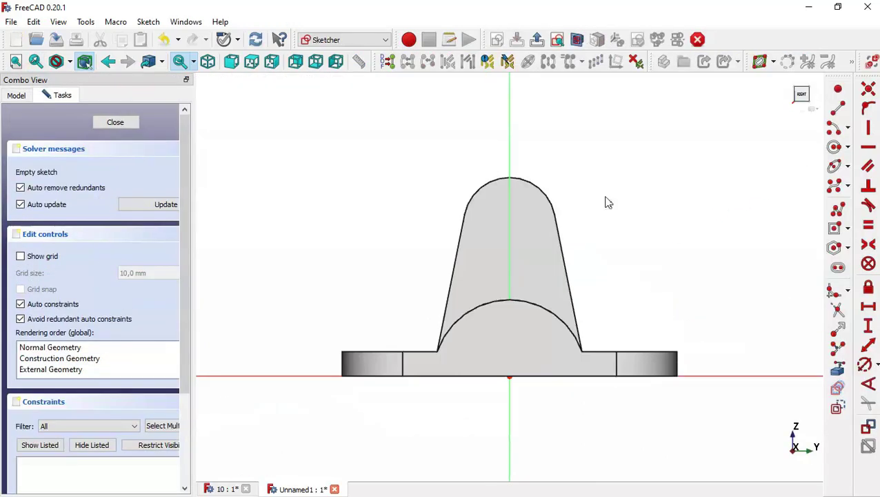
pyautogui.click(839, 370)
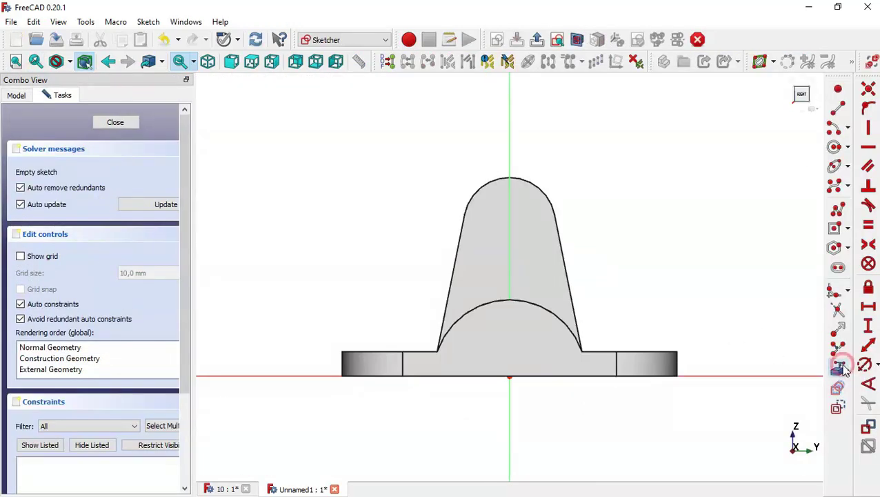
pyautogui.click(541, 186)
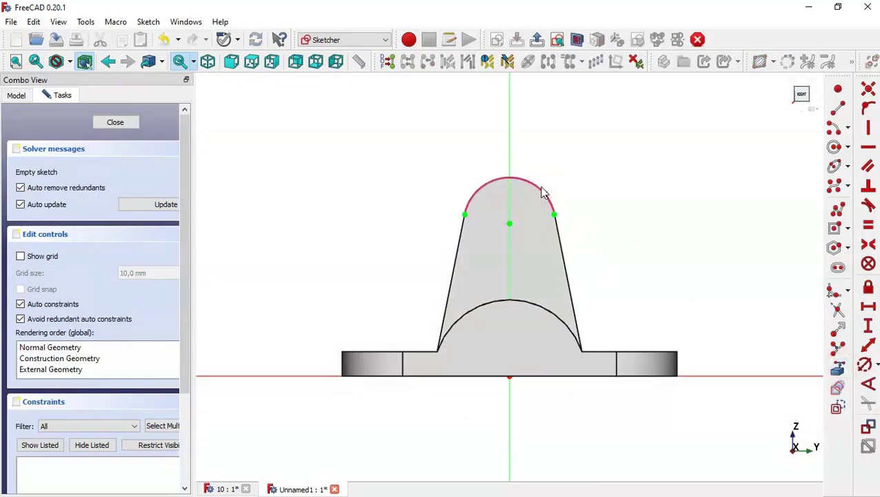
pyautogui.click(833, 149)
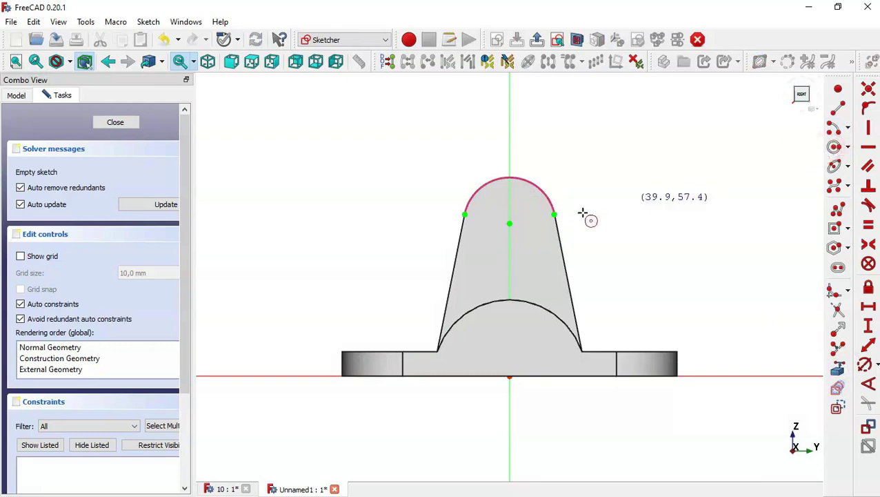
pyautogui.click(510, 223)
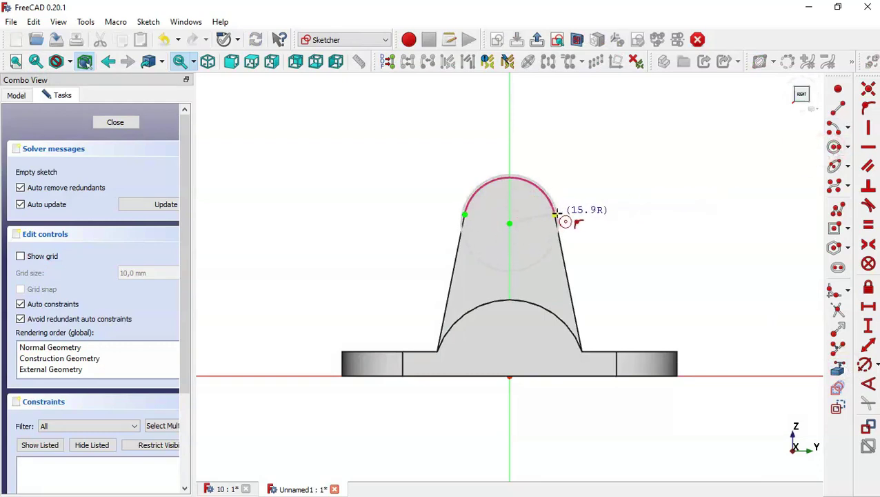
pyautogui.click(553, 214)
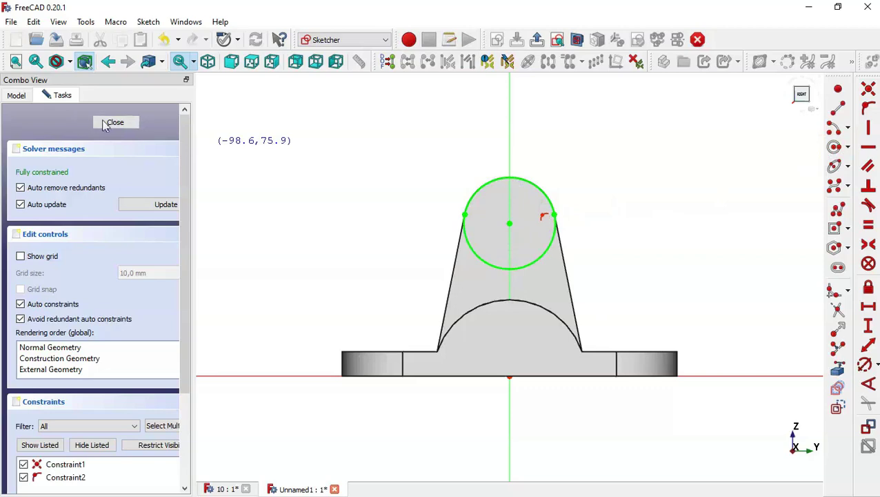
pyautogui.click(115, 123)
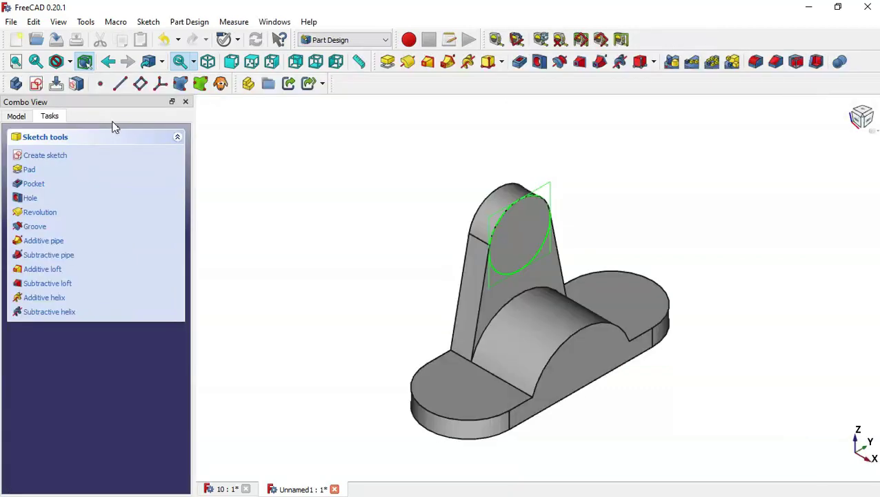
# Pad the circle sketch 10 mm into a boss, checking the reference model before confirming.
pyautogui.click(388, 62)
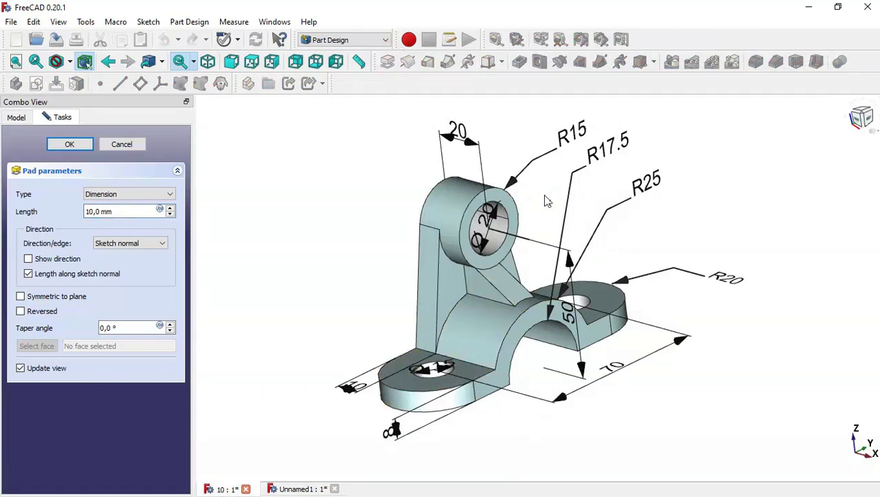
pyautogui.moveTo(545, 198); pyautogui.dragTo(550, 206)
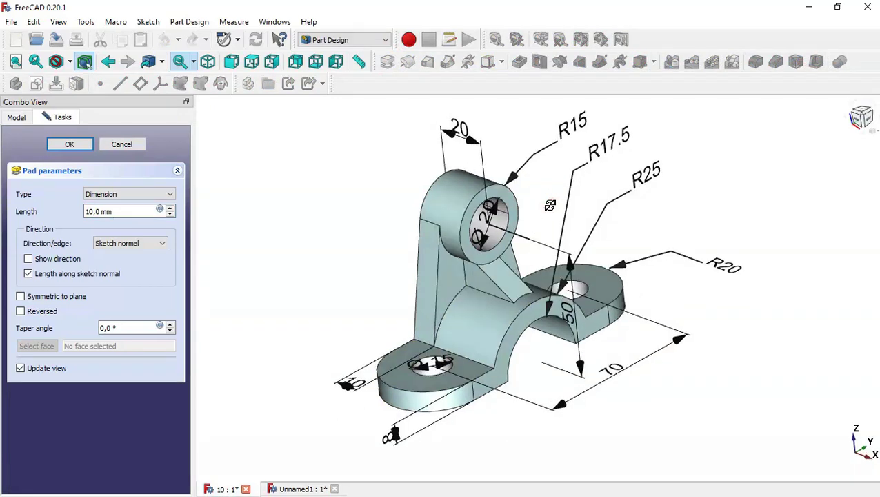
pyautogui.click(299, 488)
pyautogui.click(71, 149)
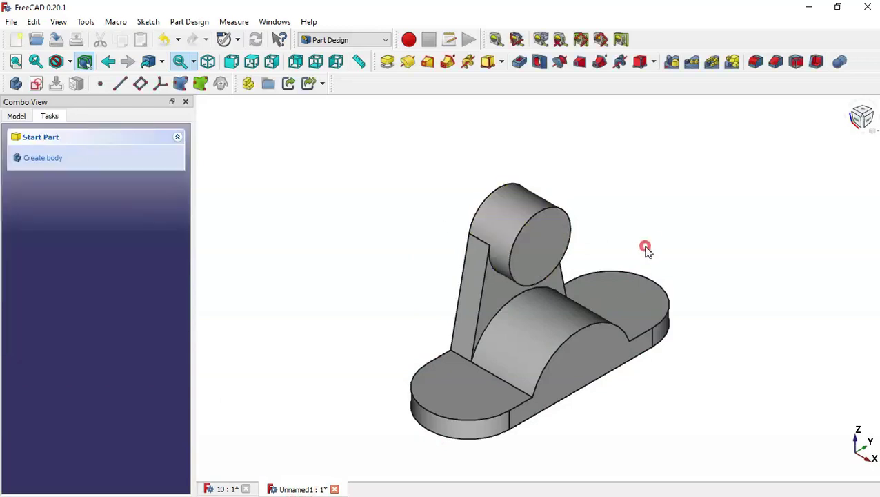
# Create a new sketch on the front vertical base plane.
pyautogui.click(37, 85)
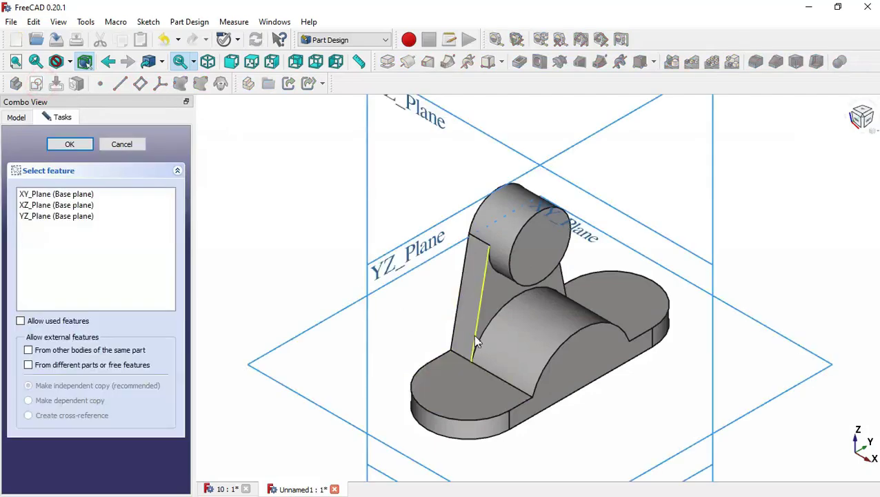
pyautogui.scroll(-5, 491, 365)
pyautogui.click(461, 268)
pyautogui.scroll(1, 550, 364)
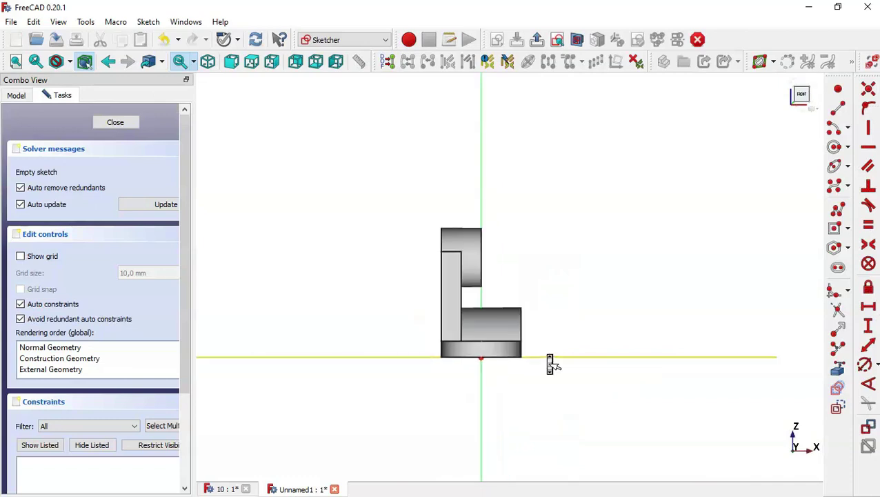
# With View section on, draw a closed four-sided rib outline between upright and lower block.
pyautogui.click(576, 42)
pyautogui.scroll(2, 488, 232)
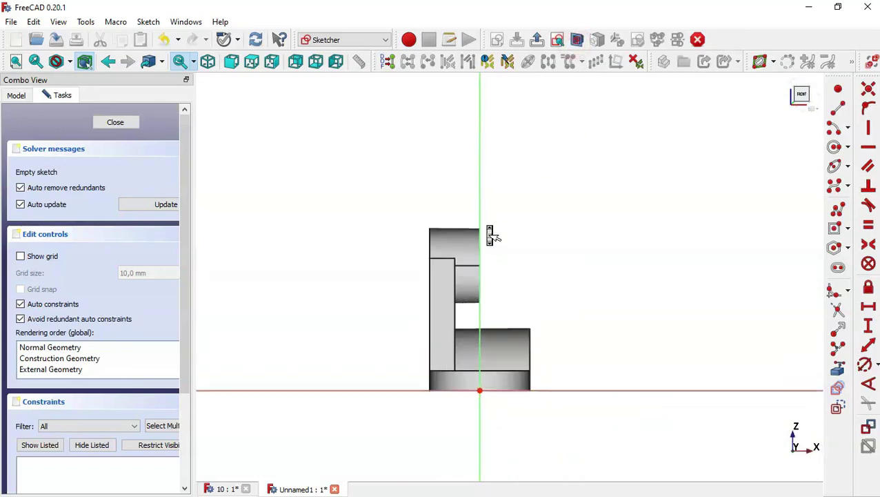
pyautogui.click(839, 210)
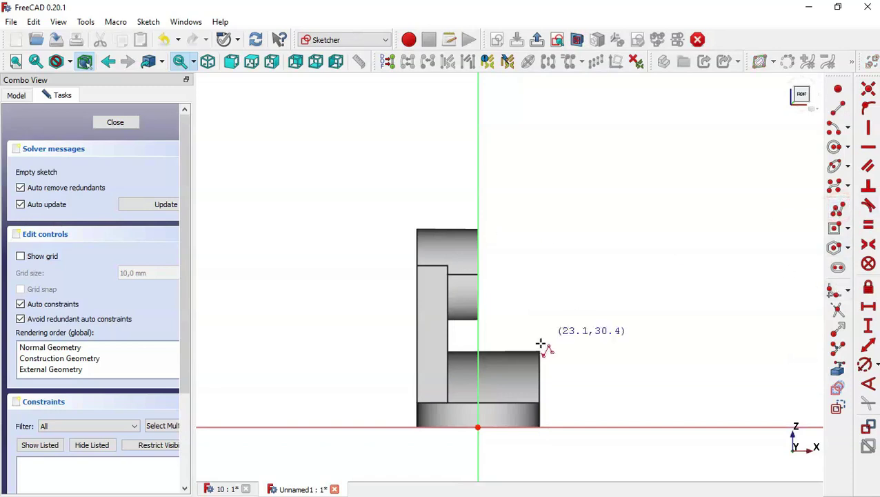
pyautogui.click(505, 361)
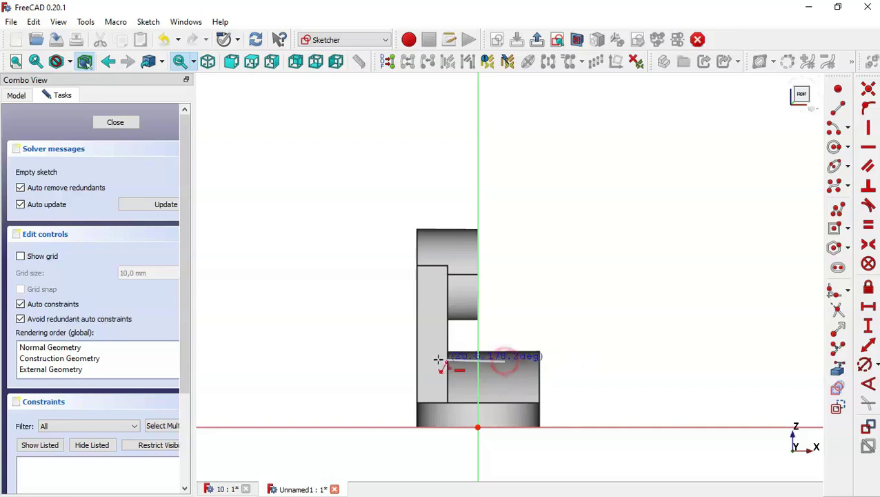
pyautogui.click(443, 360)
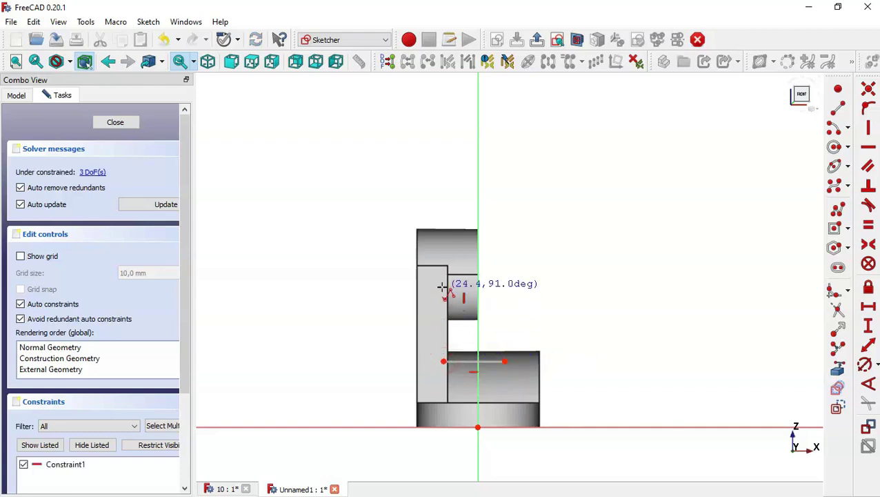
pyautogui.click(443, 294)
pyautogui.click(470, 293)
pyautogui.click(506, 360)
# Link the upright's inner edge, the centreline edge and the lower block's right edge as external geometry.
pyautogui.click(837, 369)
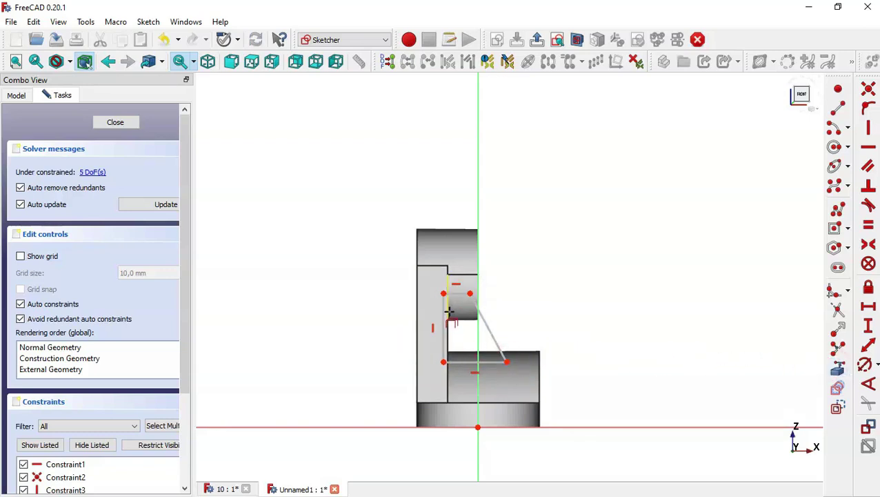
pyautogui.click(447, 302)
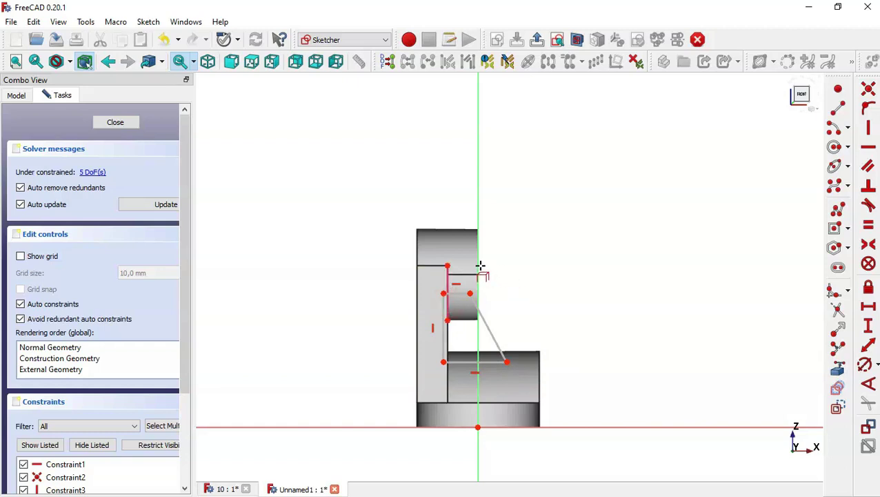
pyautogui.click(477, 265)
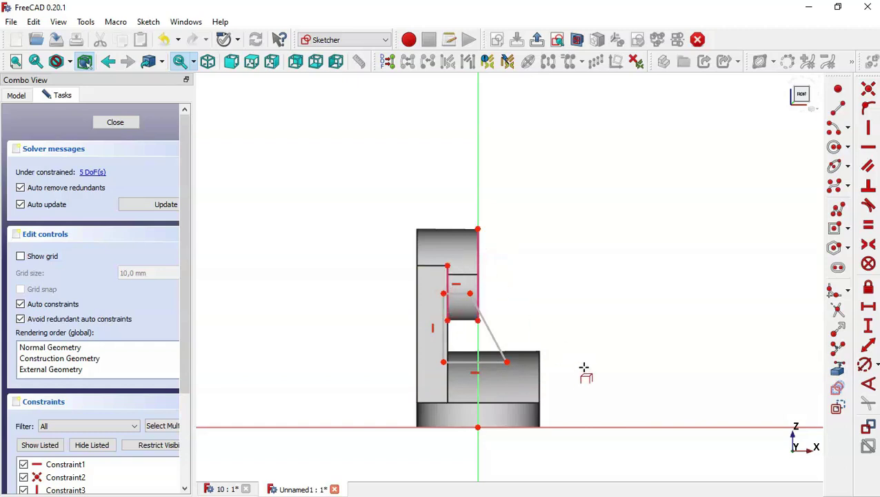
pyautogui.click(541, 361)
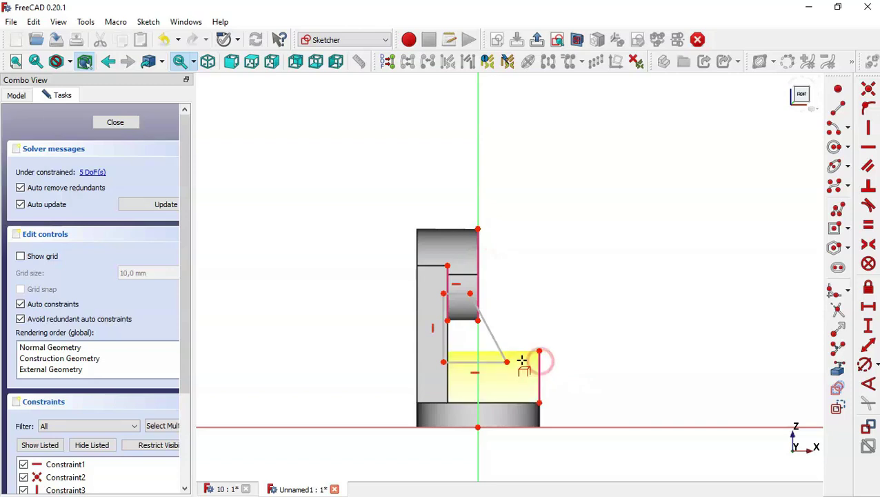
pyautogui.scroll(2, 473, 360)
pyautogui.click(869, 326)
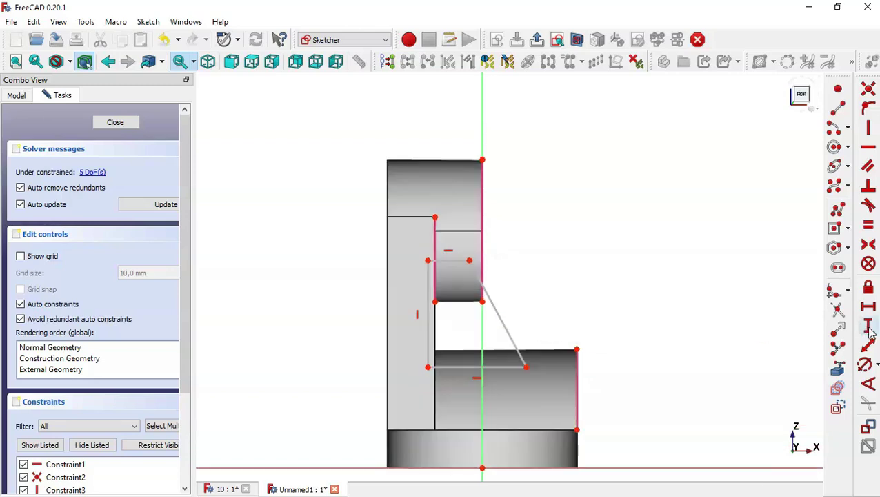
# Dimension the rib's left edge to a 14 mm height.
pyautogui.click(426, 318)
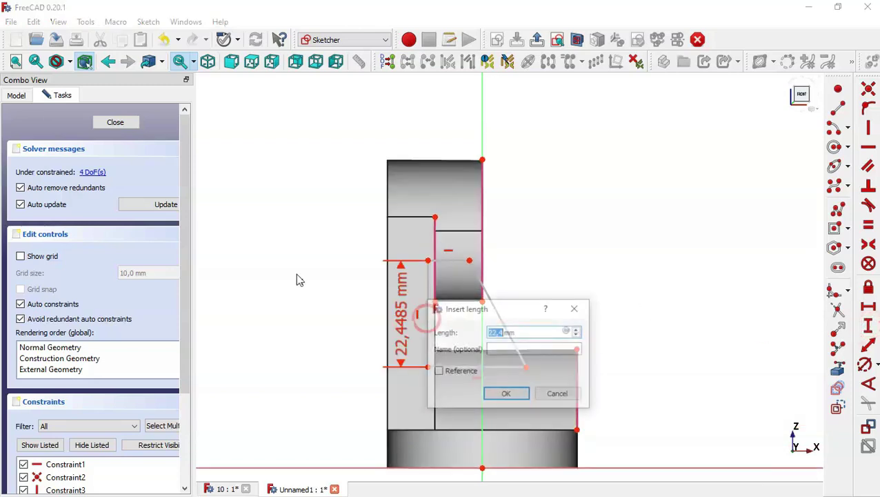
pyautogui.write('12')
pyautogui.press('BackSpace')
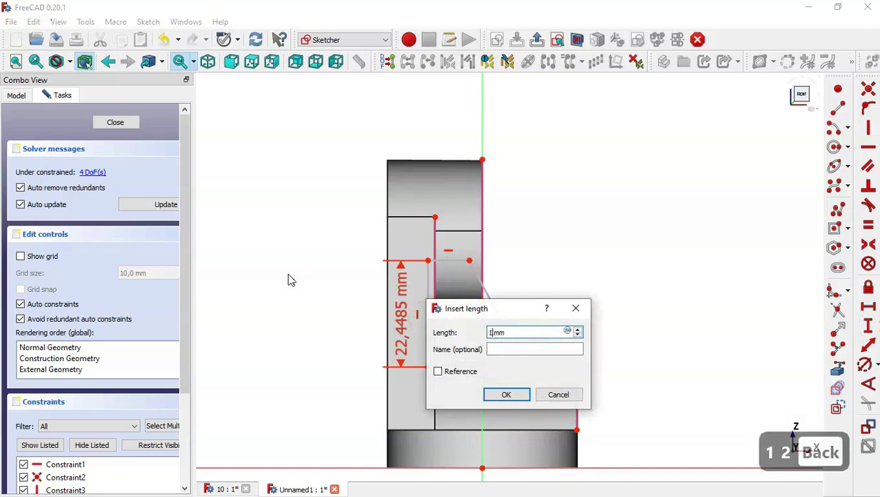
pyautogui.write('14')
pyautogui.press('BackSpace')
pyautogui.press('BackSpace')
pyautogui.press('BackSpace')
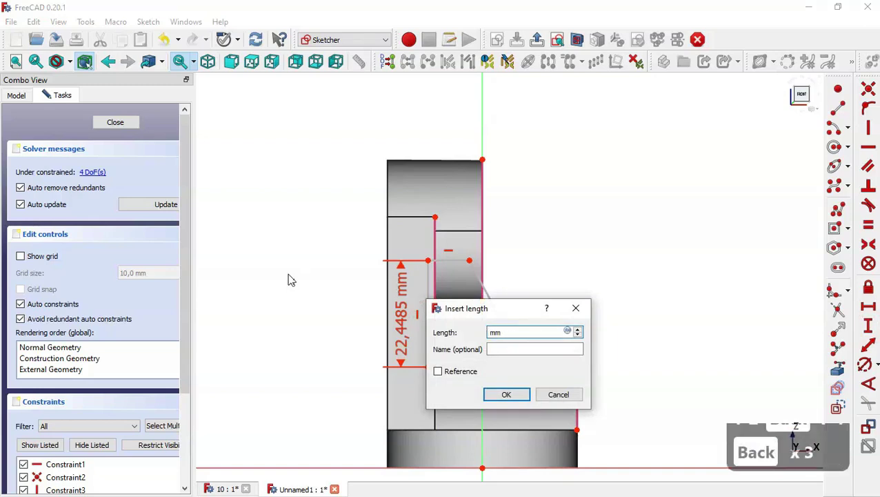
pyautogui.write('14')
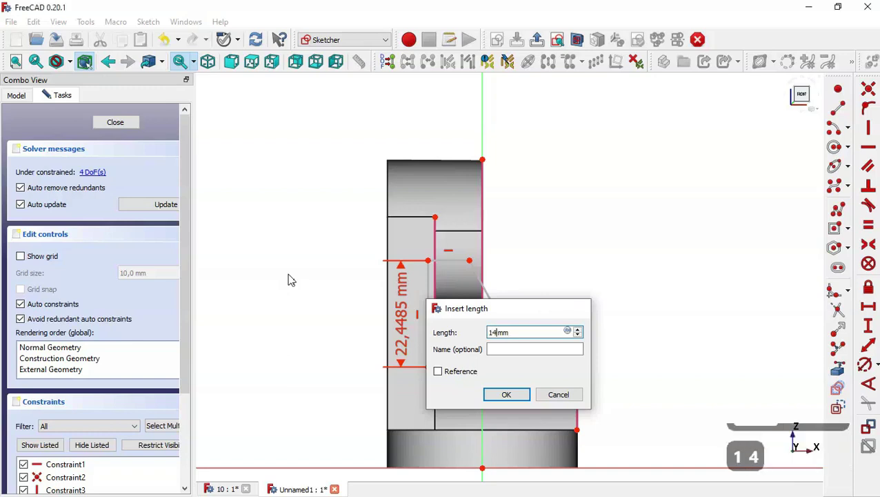
pyautogui.press('Return')
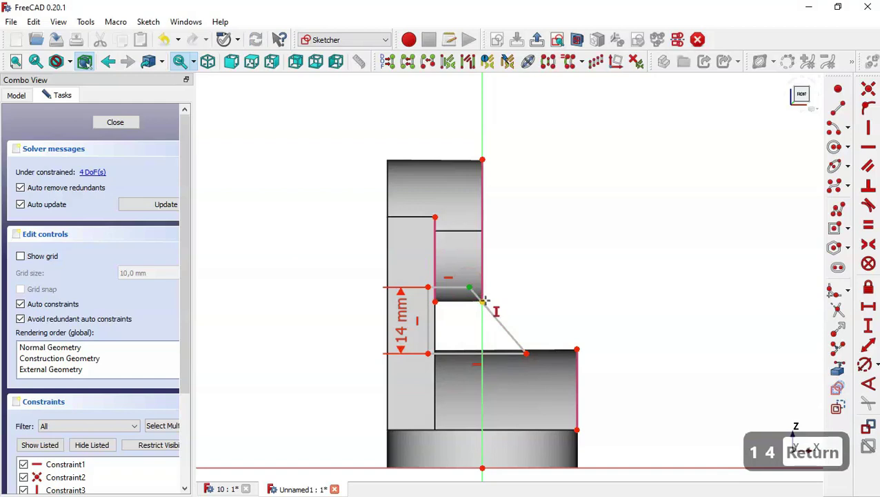
# Add a 2 mm offset at the rib's top corner and a 5 mm vertical distance.
pyautogui.click(483, 300)
pyautogui.write('2')
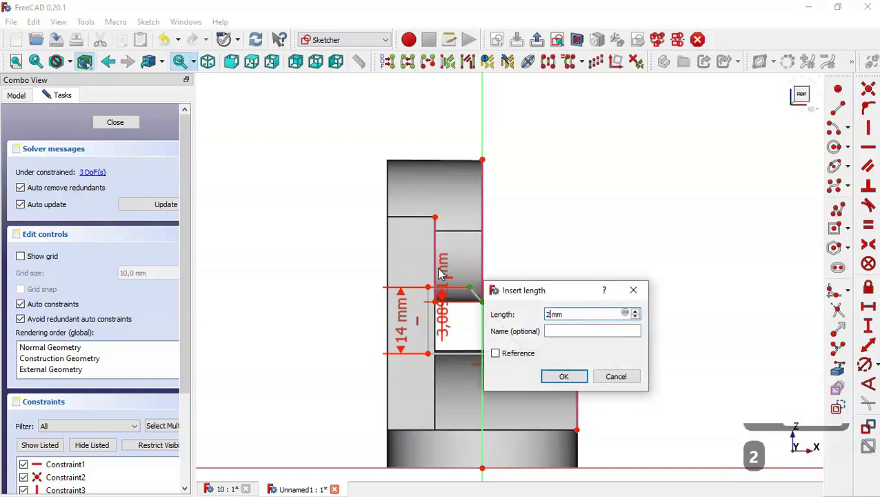
pyautogui.press('Return')
pyautogui.scroll(2, 438, 295)
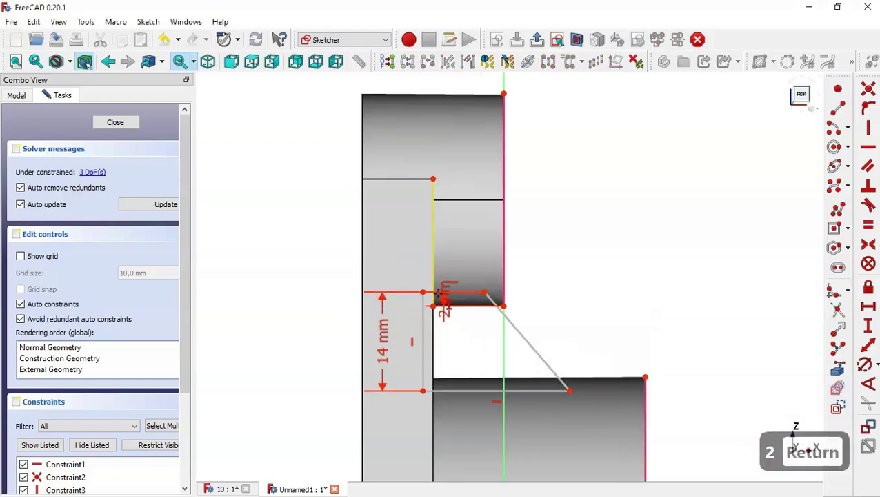
pyautogui.click(869, 307)
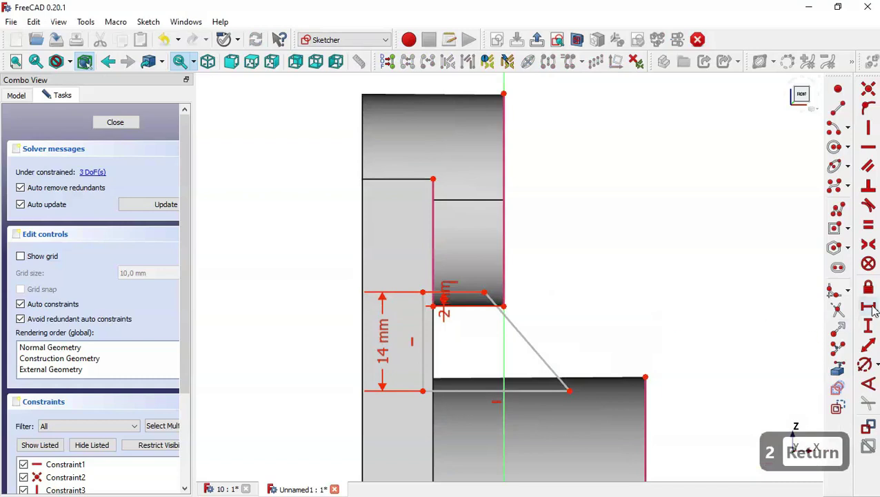
pyautogui.click(504, 306)
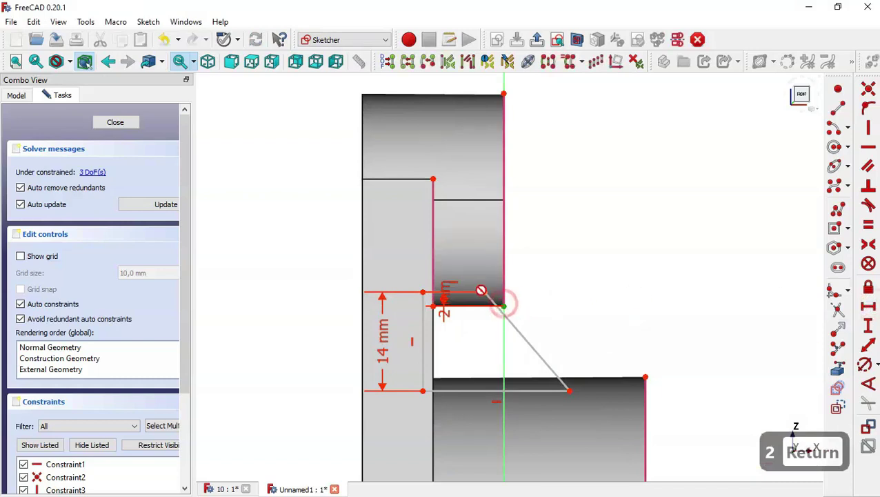
pyautogui.click(484, 292)
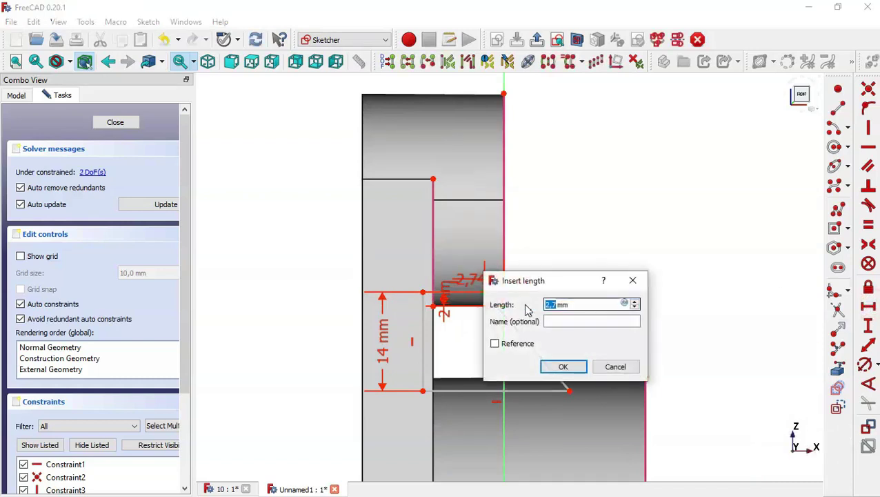
pyautogui.write('5')
pyautogui.press('Return')
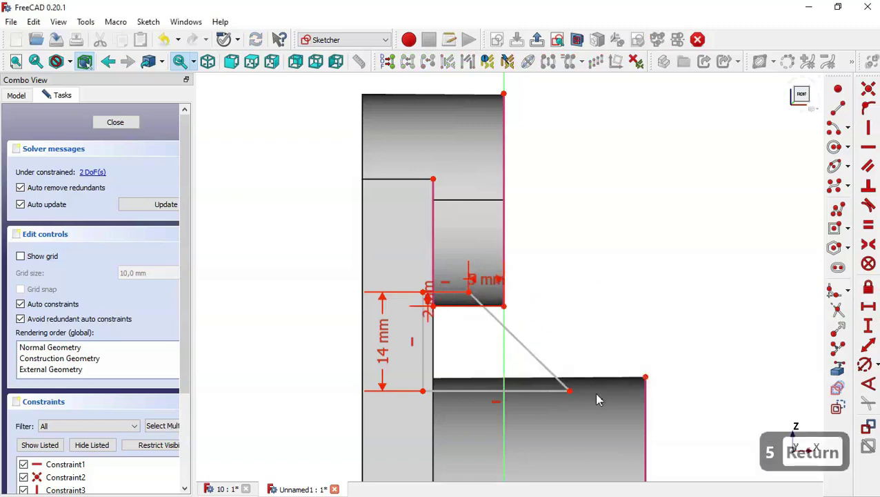
# Set a 5 mm horizontal offset at the lower corner and align the left-side points vertically.
pyautogui.click(647, 376)
pyautogui.write('5')
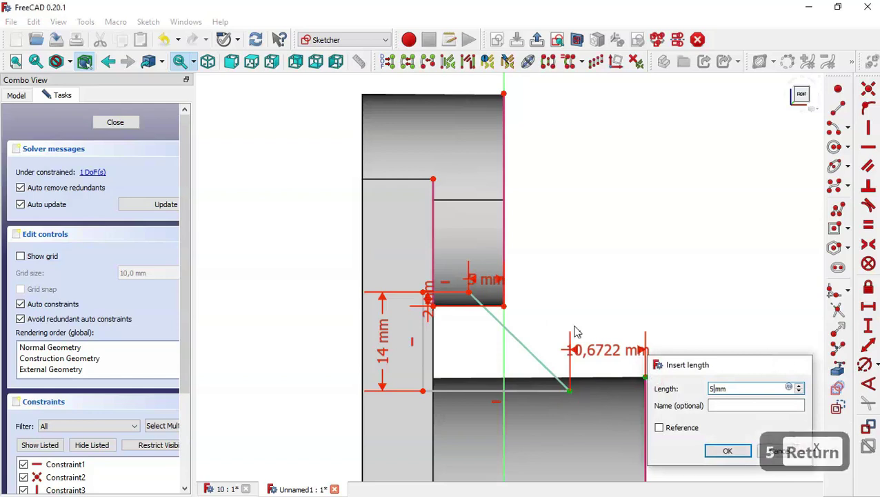
pyautogui.press('Return')
pyautogui.press('Escape')
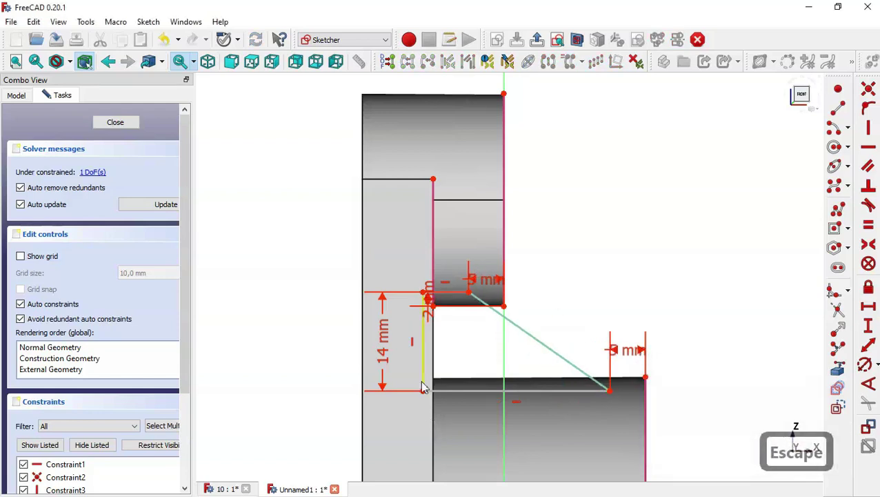
pyautogui.moveTo(422, 278); pyautogui.dragTo(439, 322)
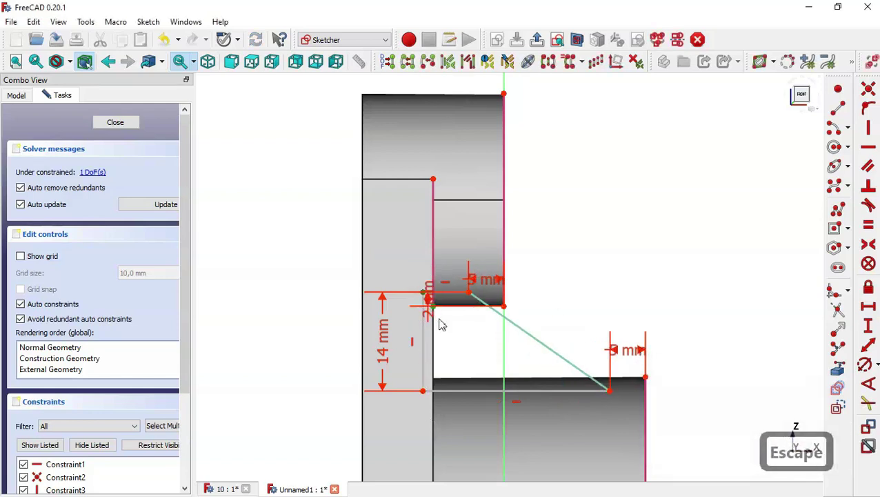
pyautogui.click(871, 127)
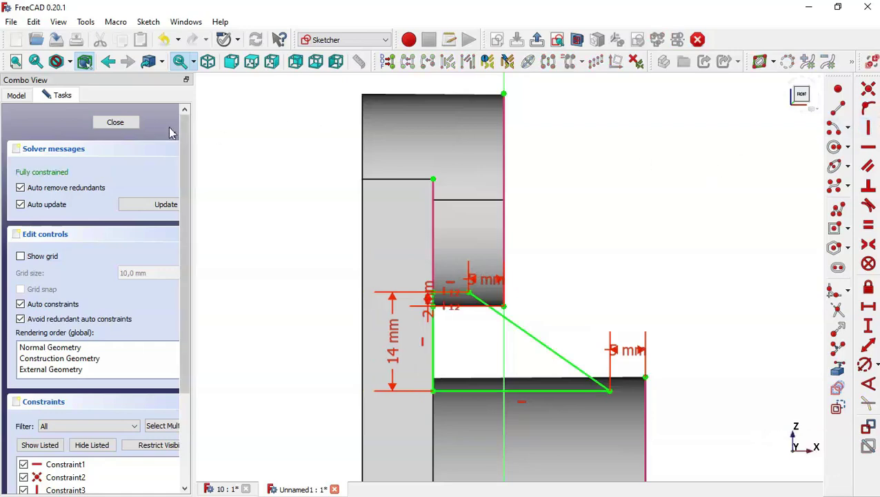
# Close the rib sketch and pad it 10 mm symmetric to its plane.
pyautogui.click(132, 123)
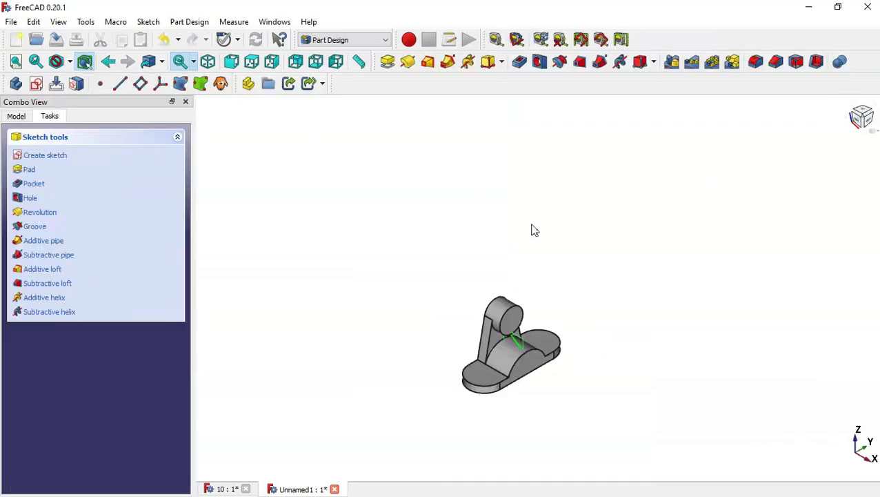
pyautogui.click(388, 61)
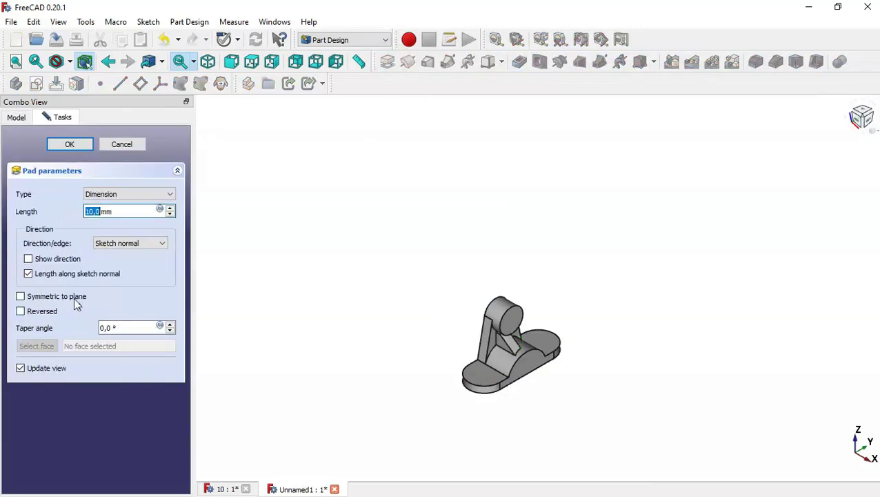
pyautogui.click(21, 296)
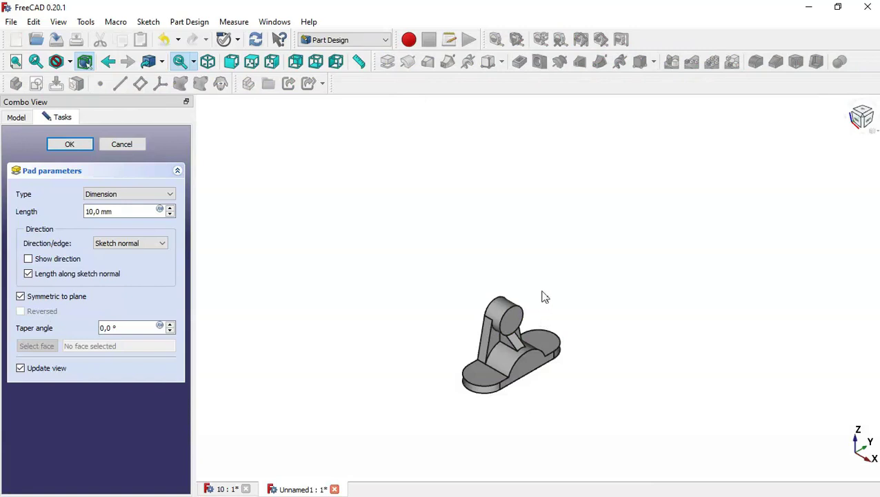
pyautogui.scroll(5, 532, 302)
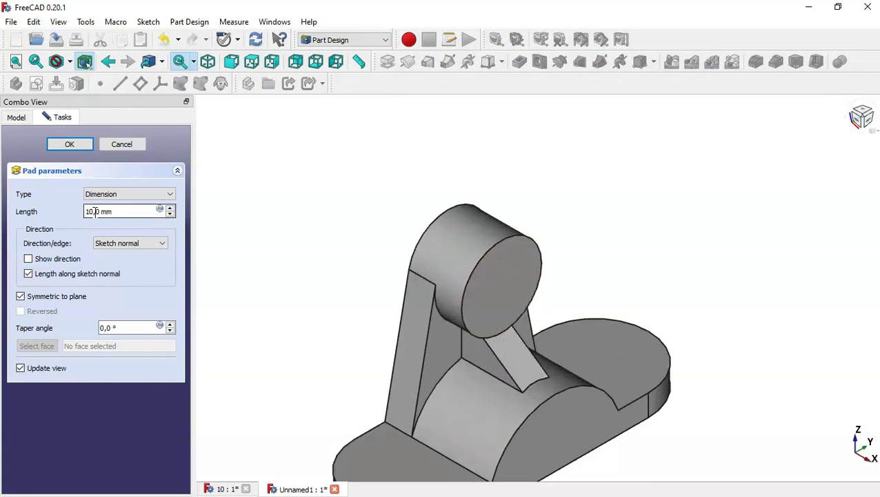
pyautogui.click(69, 143)
# Create a new sketch on the boss's round front face.
pyautogui.click(523, 215)
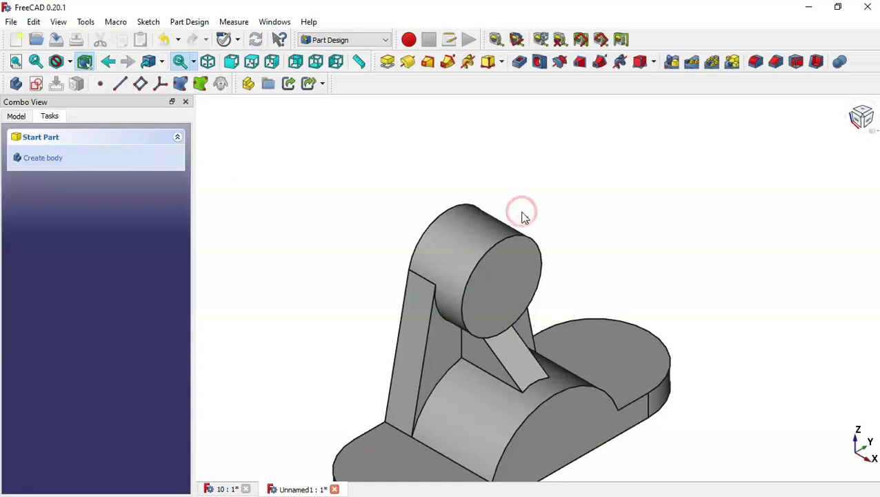
pyautogui.press('Home')
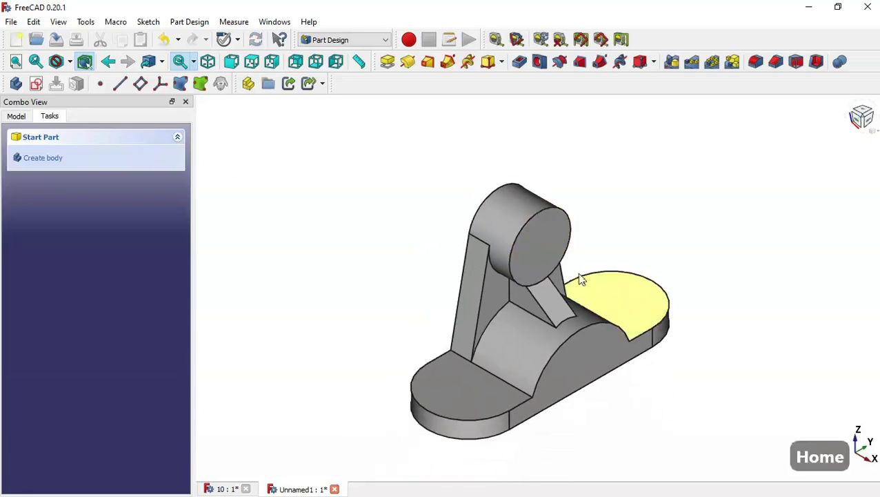
pyautogui.click(537, 246)
pyautogui.click(36, 83)
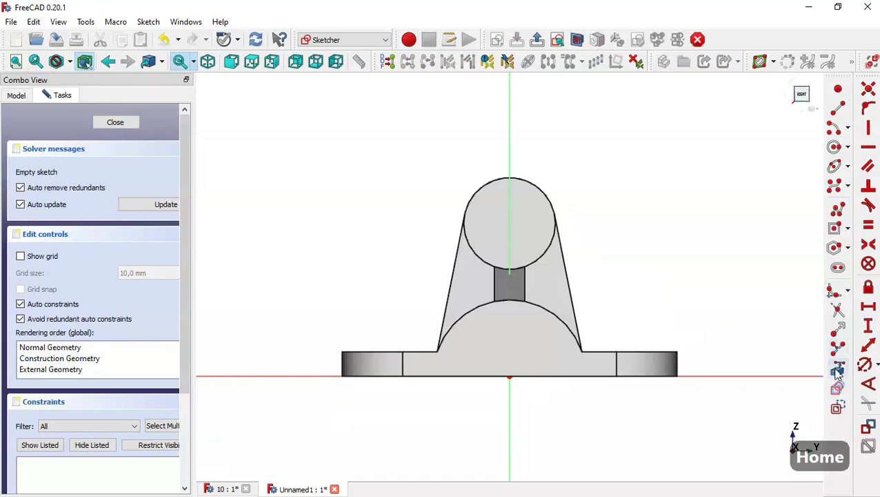
# Project the boss's outer circle into the sketch and show the section cut.
pyautogui.click(837, 371)
pyautogui.click(541, 256)
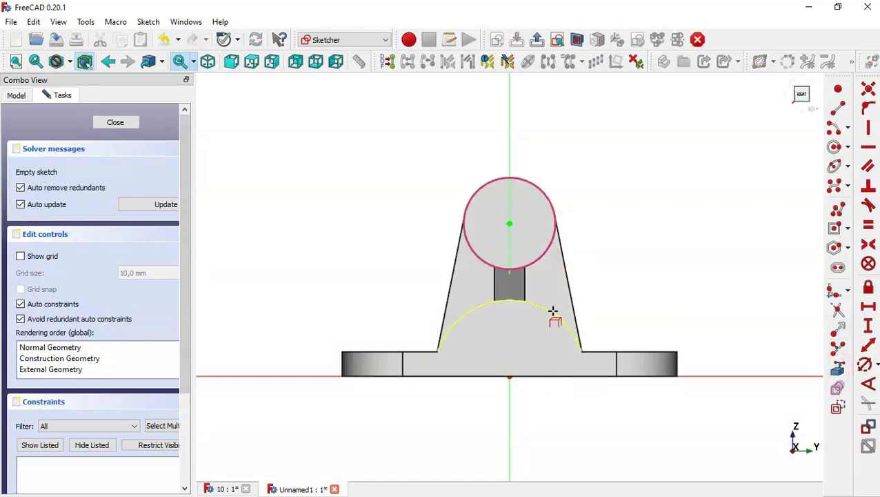
pyautogui.click(577, 40)
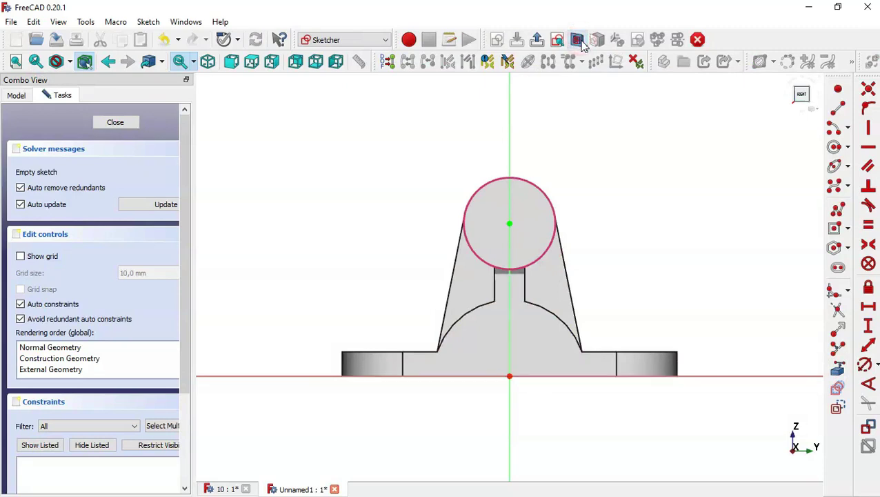
# Draw a circle on the boss centre and another on the origin, then view reference document 10.
pyautogui.click(835, 147)
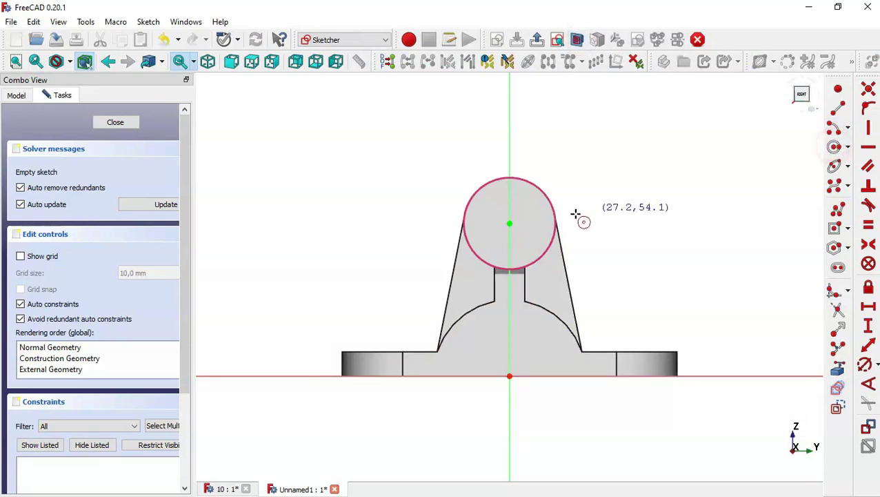
pyautogui.click(509, 223)
pyautogui.click(526, 242)
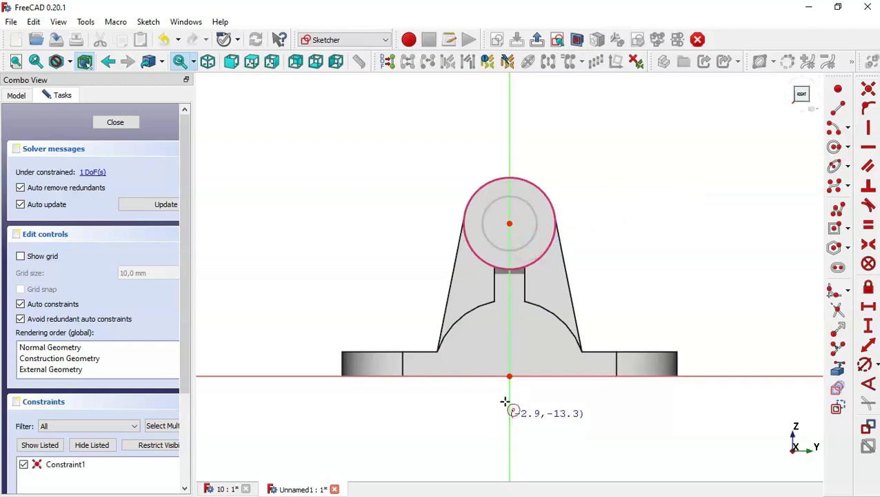
pyautogui.click(509, 376)
pyautogui.click(543, 401)
pyautogui.press('Escape')
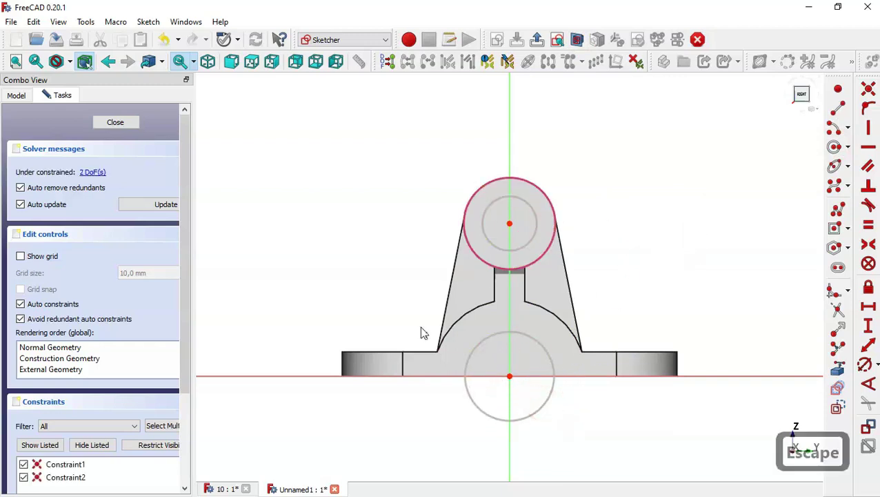
pyautogui.click(222, 489)
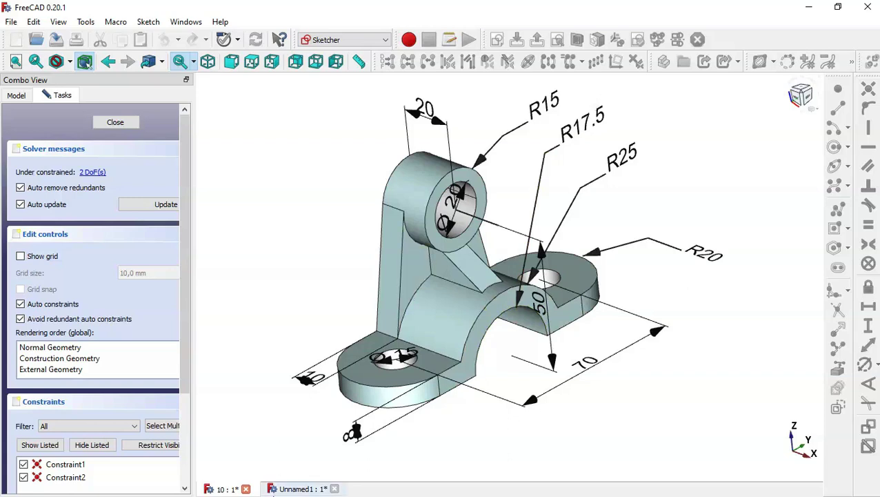
# Back in the bracket sketch, constrain the inner boss circle to a 20 mm diameter.
pyautogui.click(289, 487)
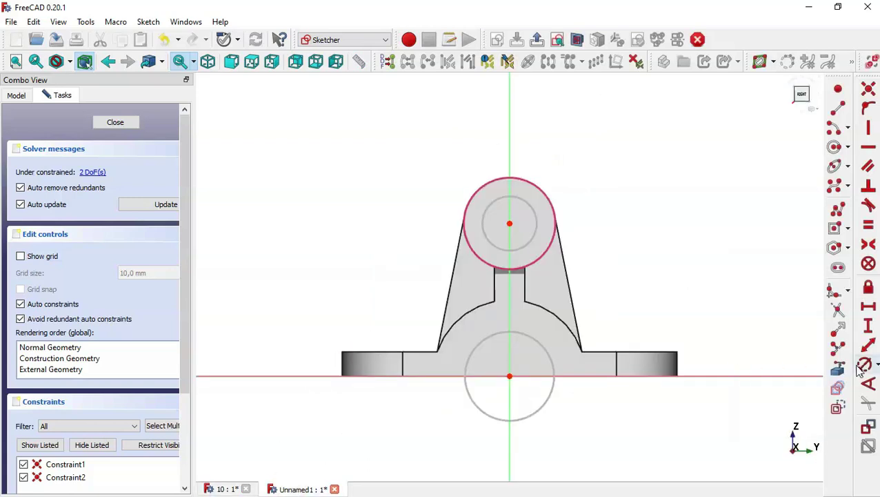
pyautogui.click(866, 366)
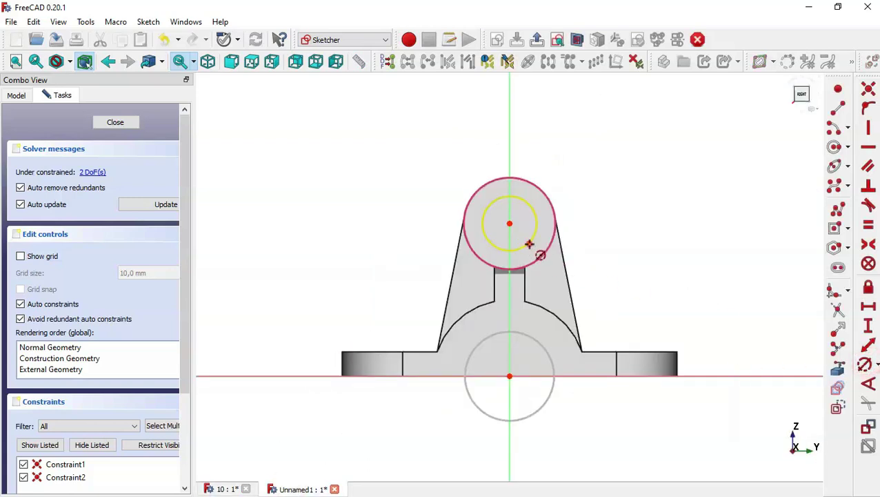
pyautogui.click(536, 247)
pyautogui.write('20')
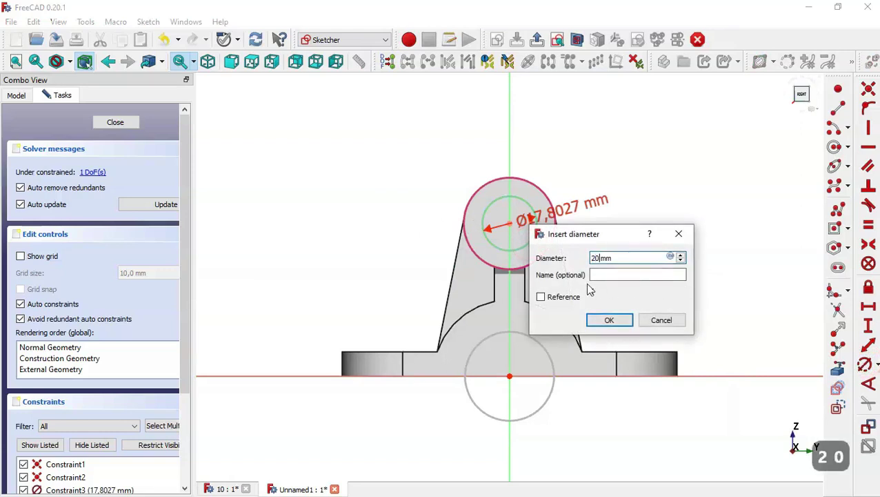
pyautogui.press('Return')
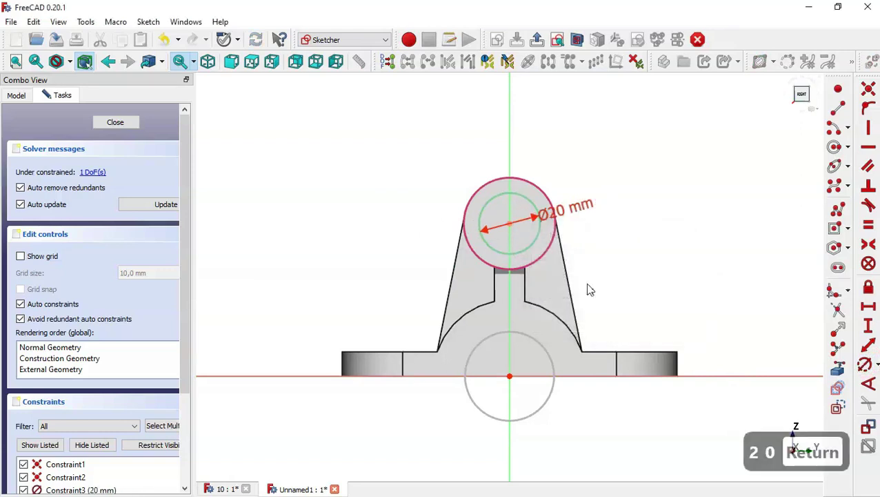
# Give the lower arch circle a 35 mm diameter and close the sketch.
pyautogui.click(546, 349)
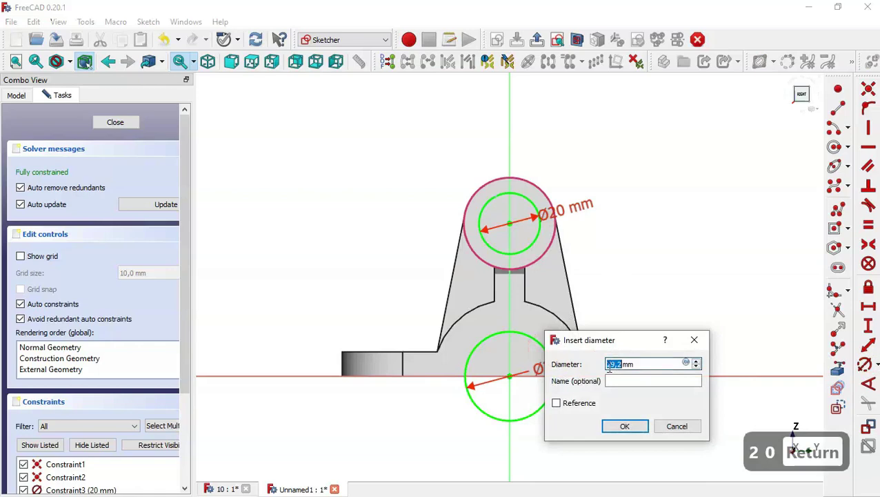
pyautogui.write('35')
pyautogui.press('Return')
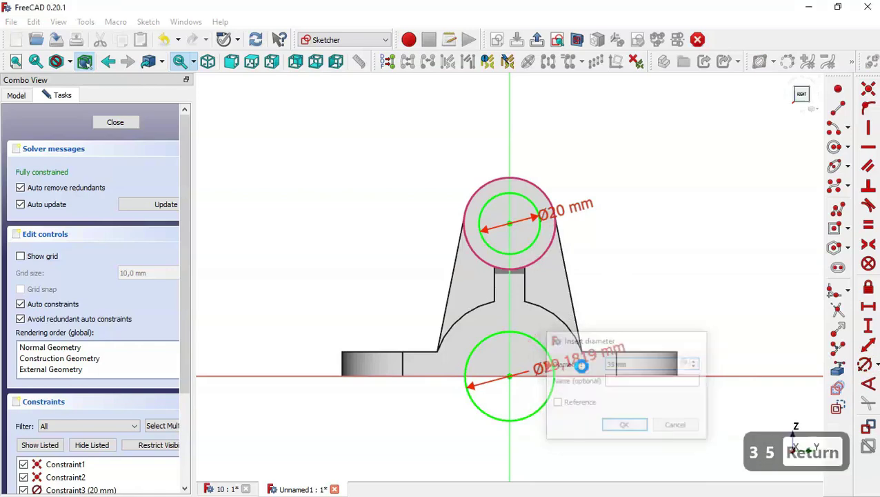
pyautogui.click(136, 124)
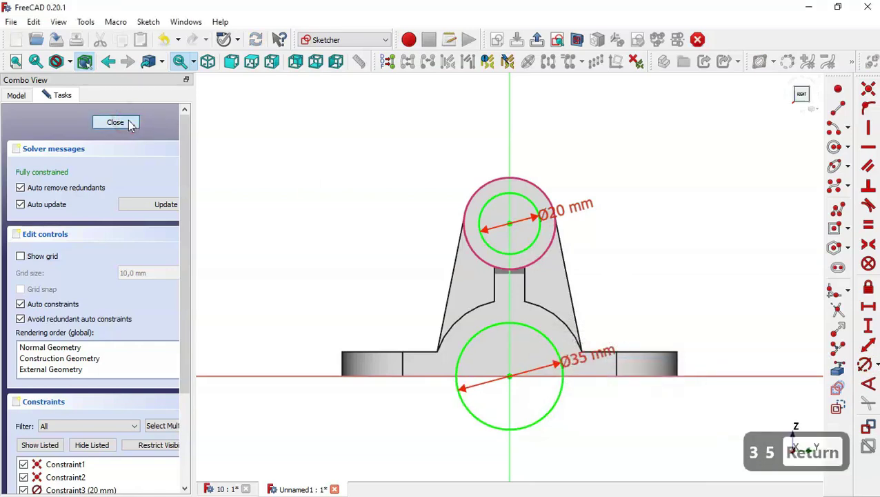
pyautogui.click(528, 65)
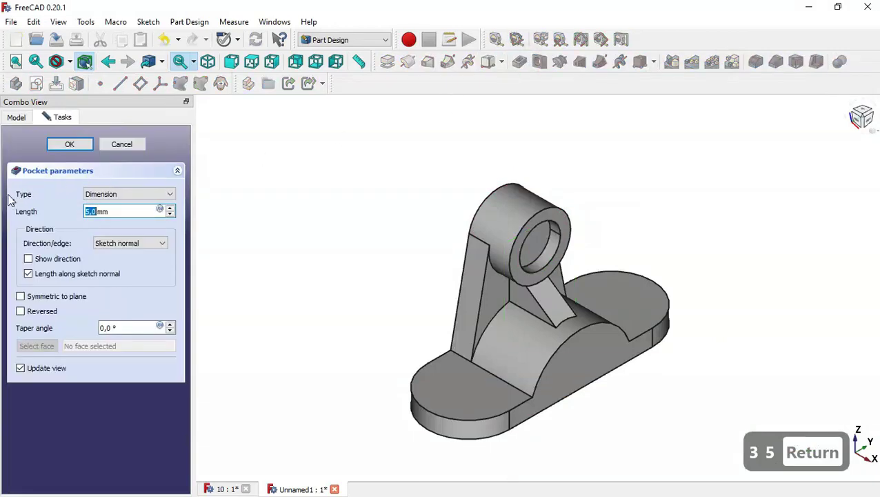
# Set the arch pocket to Through all, symmetric to plane, and accept it.
pyautogui.click(128, 194)
pyautogui.click(138, 213)
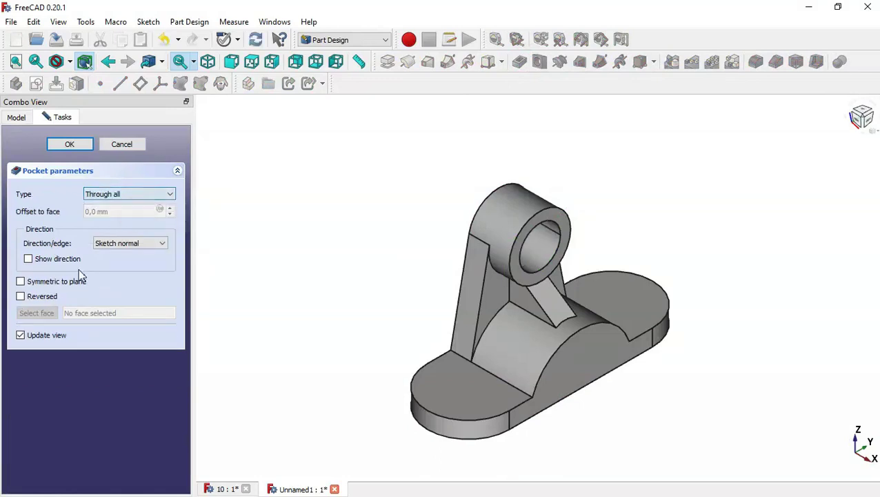
pyautogui.click(36, 283)
pyautogui.moveTo(772, 364); pyautogui.dragTo(738, 332)
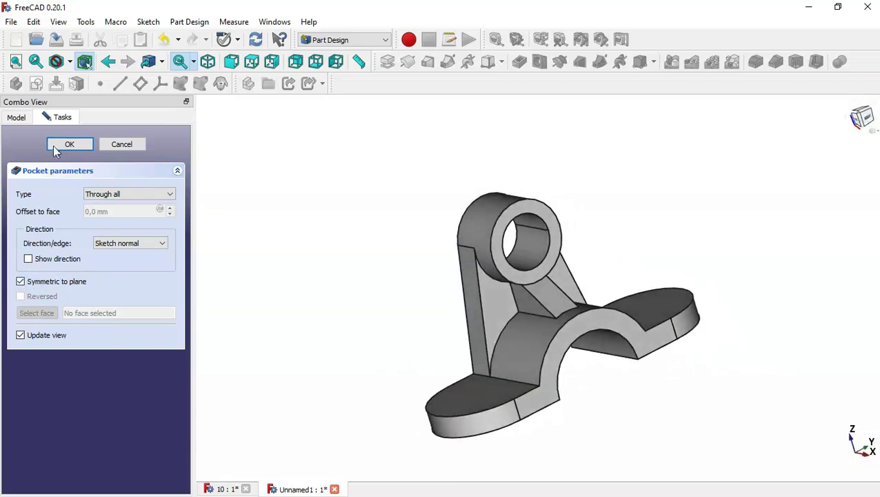
pyautogui.click(67, 146)
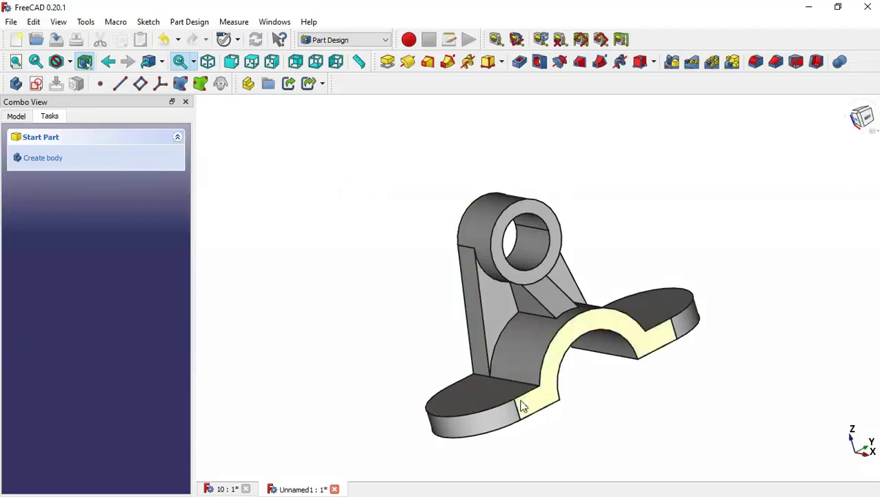
# Start a sketch on the flat flange face and import both rounded end arcs as external geometry.
pyautogui.click(493, 386)
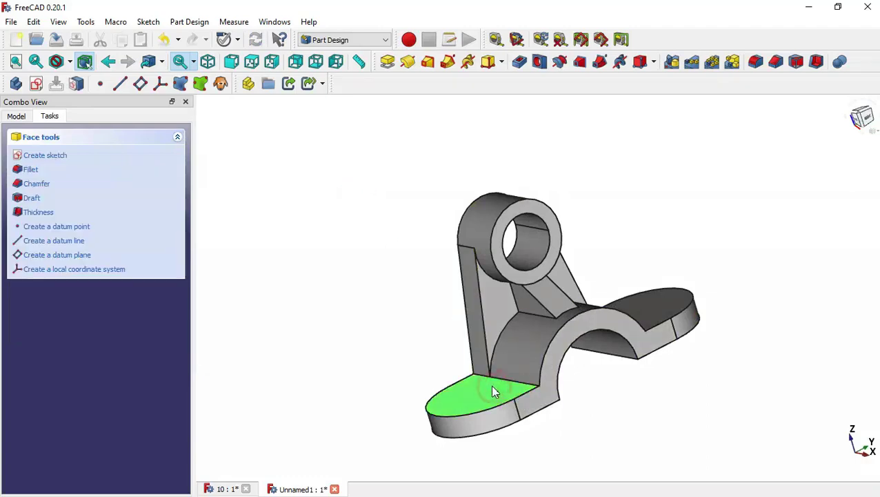
pyautogui.click(38, 83)
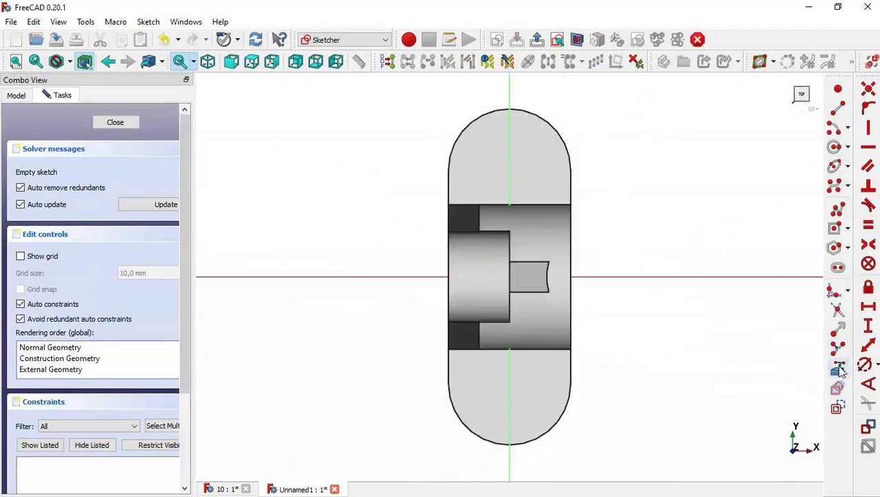
pyautogui.click(839, 370)
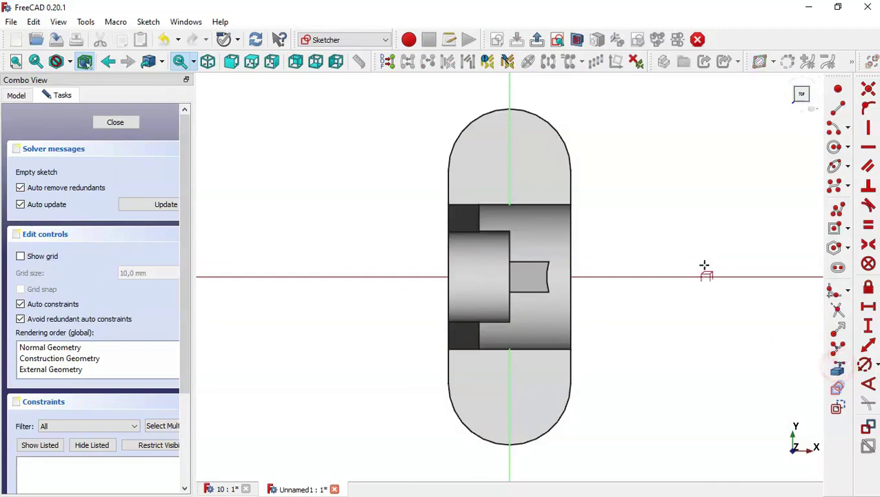
pyautogui.click(553, 127)
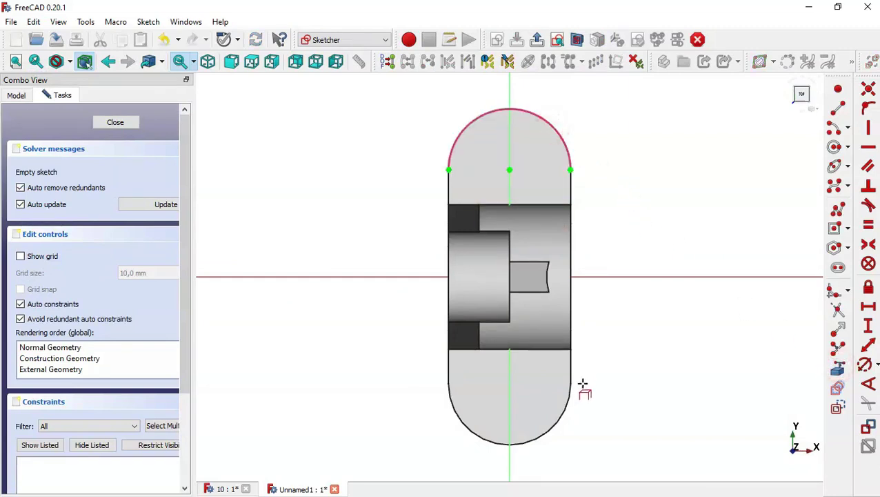
pyautogui.click(563, 408)
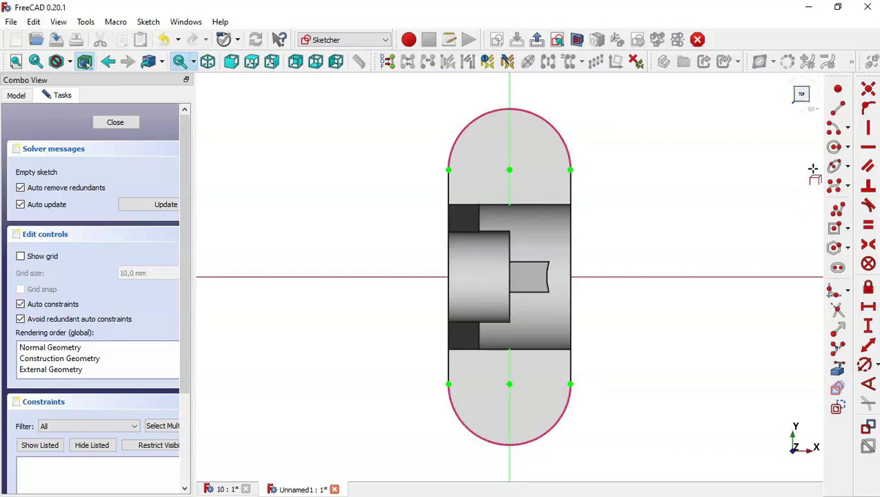
# Draw two circles, one centred on each end arc's centre.
pyautogui.click(834, 147)
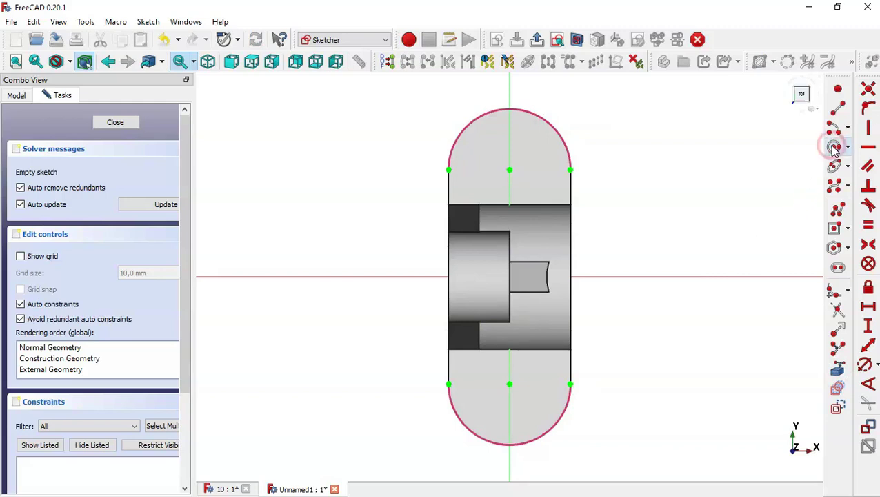
pyautogui.click(509, 169)
pyautogui.click(529, 186)
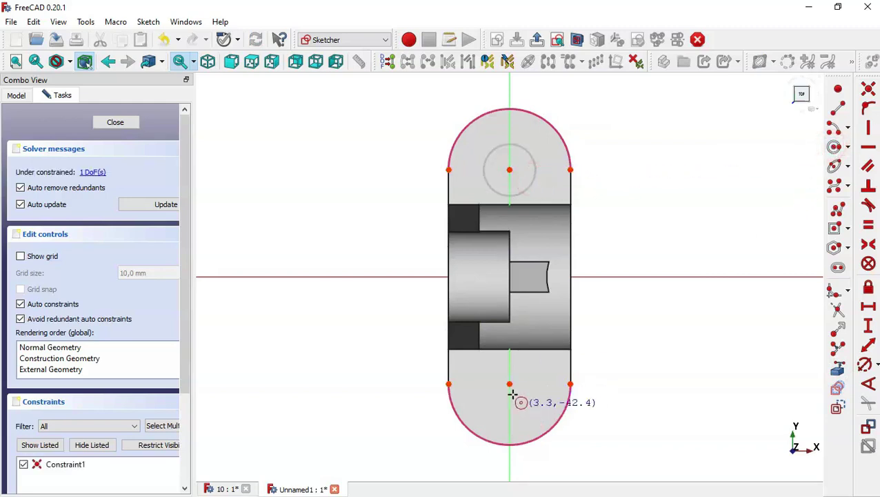
pyautogui.click(509, 383)
pyautogui.click(531, 403)
# Check the flange holes on the dimensioned reference model, then return to the bracket sketch.
pyautogui.click(221, 489)
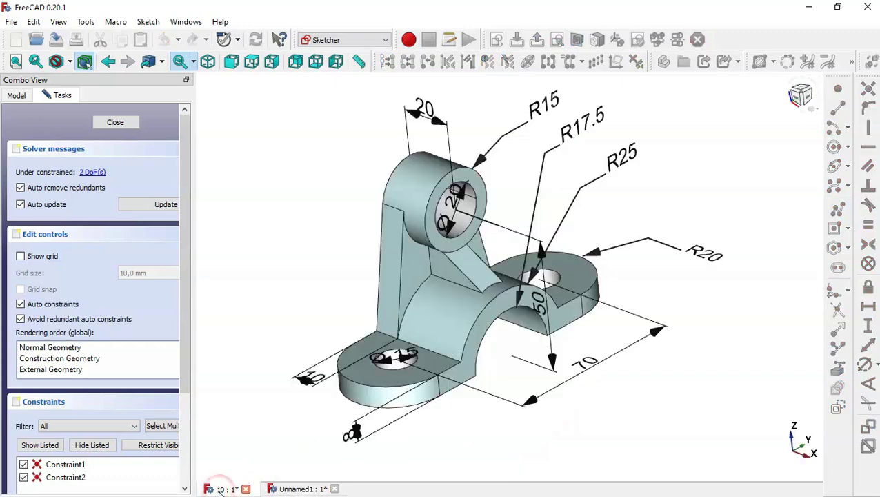
pyautogui.moveTo(485, 366); pyautogui.dragTo(500, 393, button='middle')
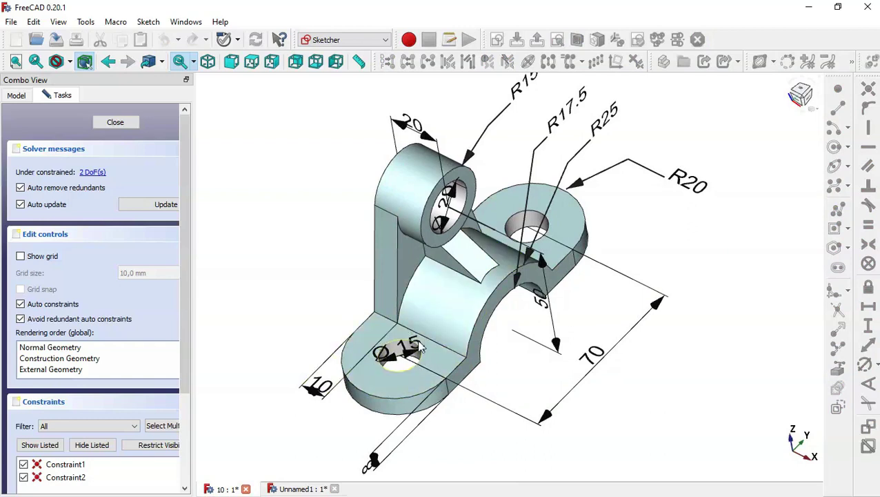
pyautogui.click(298, 489)
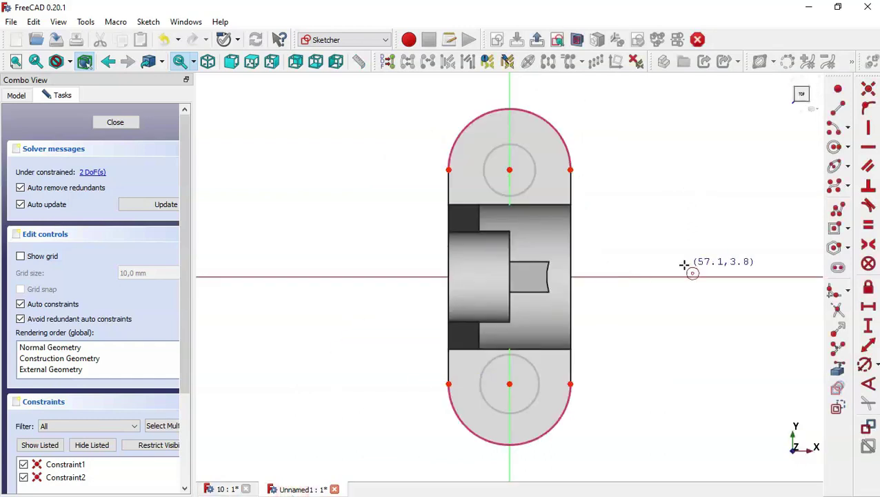
# Make the two flange circles equal, set their diameter to 15 mm, and close the sketch.
pyautogui.click(868, 226)
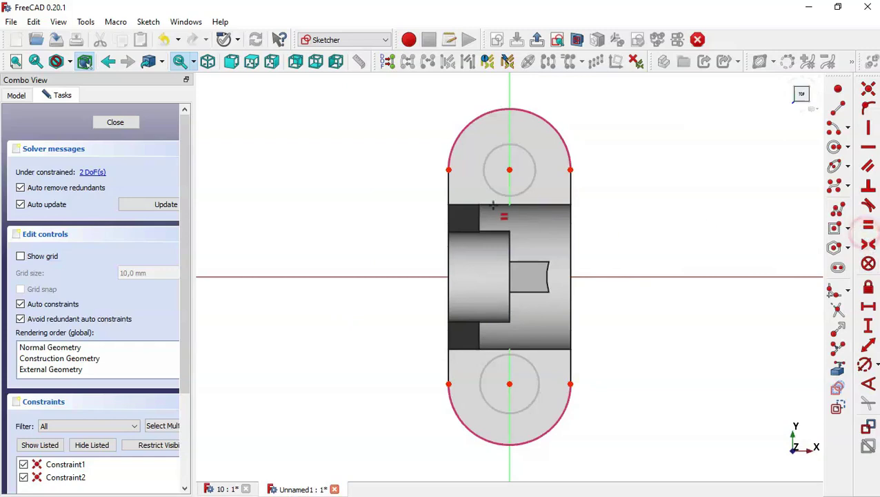
pyautogui.click(528, 364)
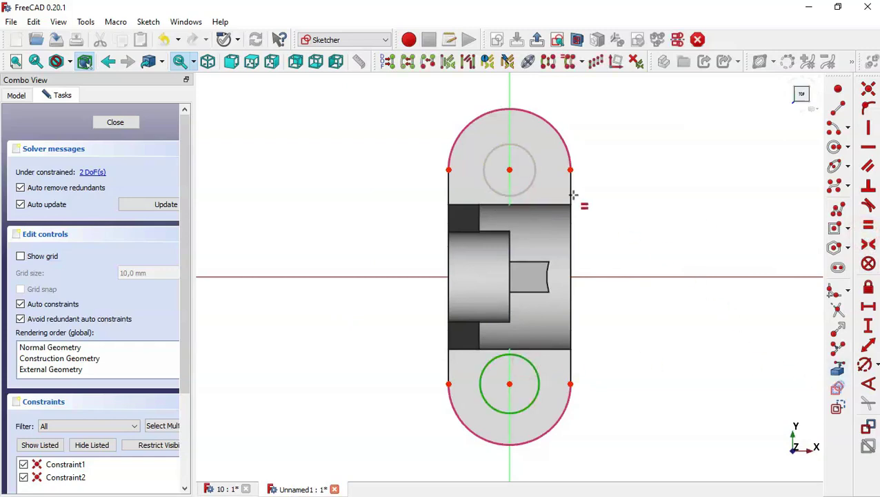
pyautogui.click(534, 175)
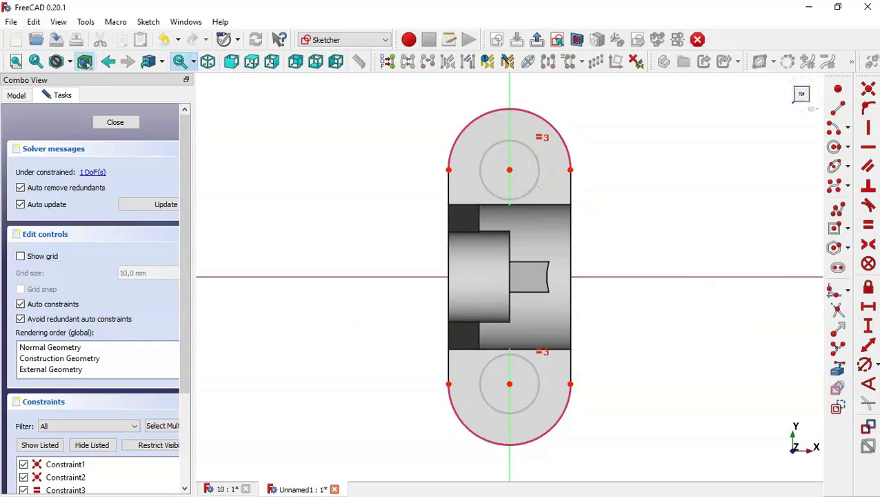
pyautogui.click(863, 366)
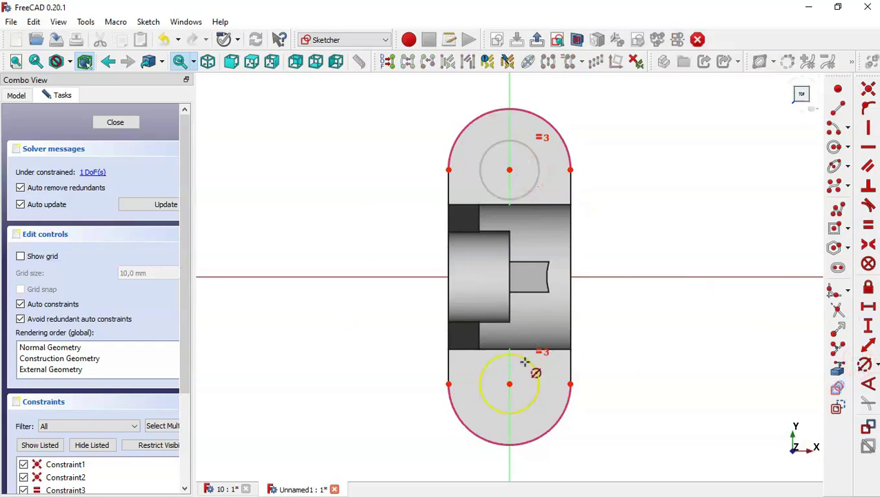
pyautogui.click(530, 367)
pyautogui.write('15')
pyautogui.press('Return')
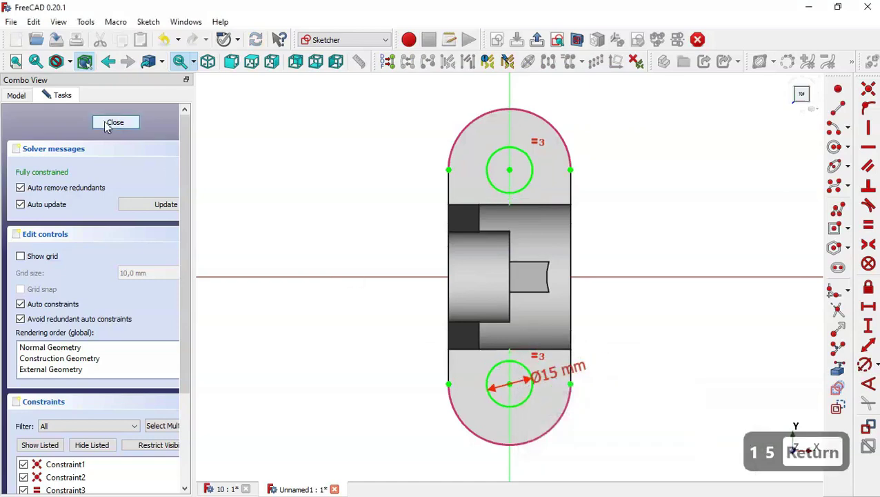
pyautogui.click(110, 122)
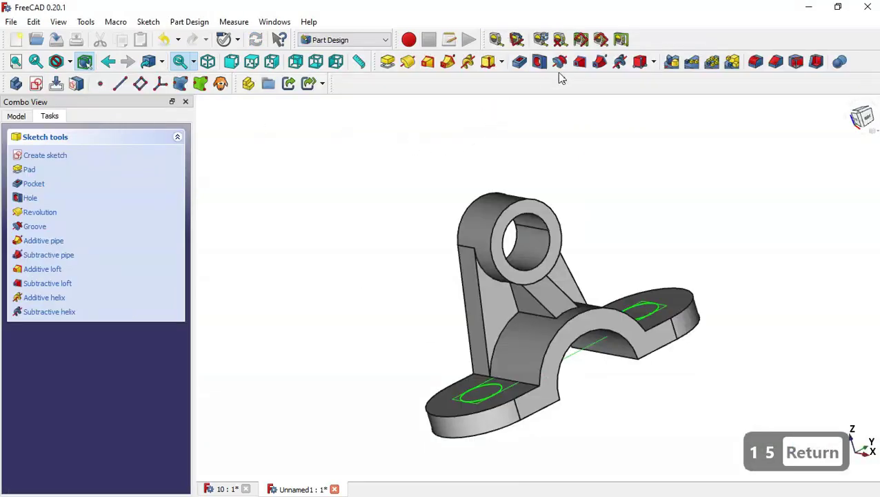
# Pocket the two Ø15 flange-hole circles Through all and accept the cut.
pyautogui.click(521, 62)
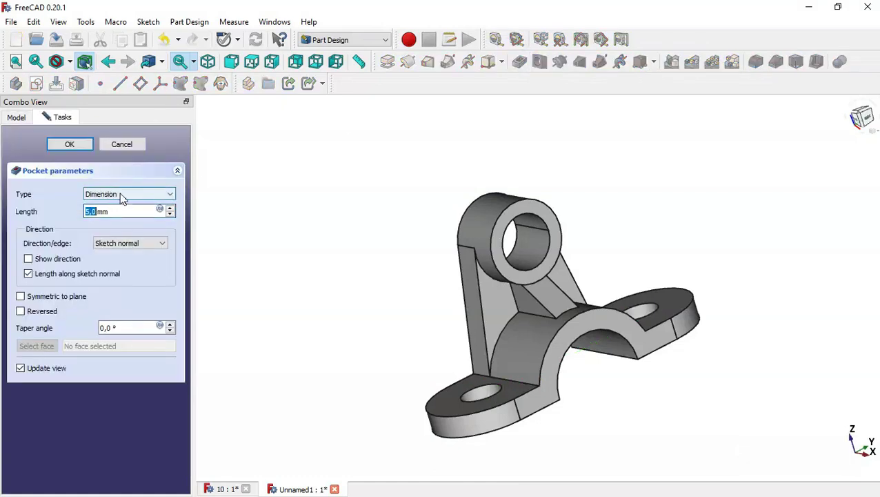
pyautogui.click(122, 195)
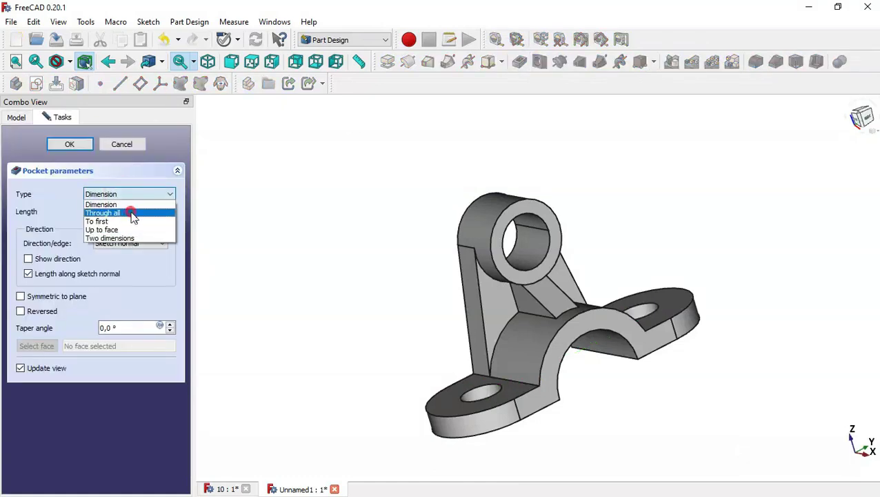
pyautogui.click(131, 213)
pyautogui.moveTo(597, 210); pyautogui.dragTo(623, 269)
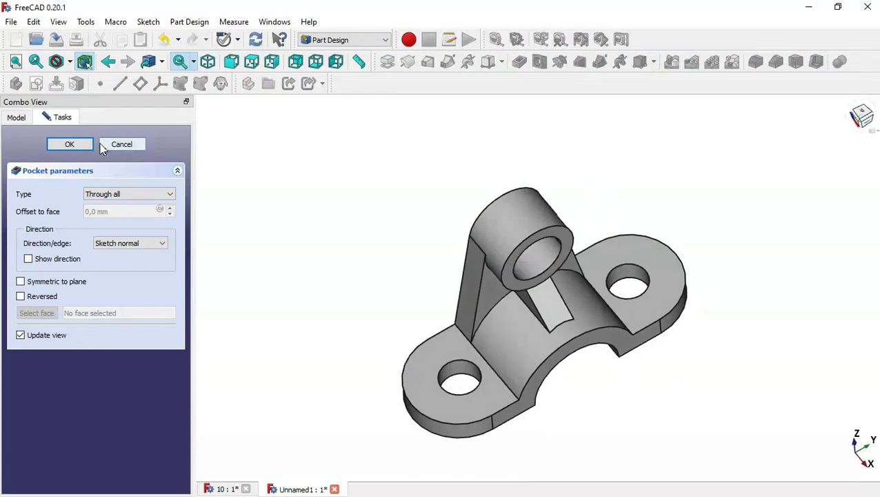
pyautogui.click(69, 144)
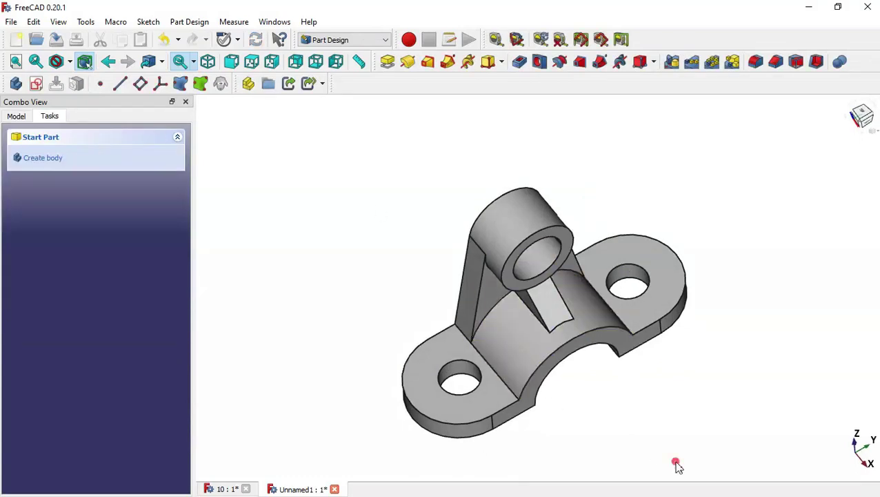